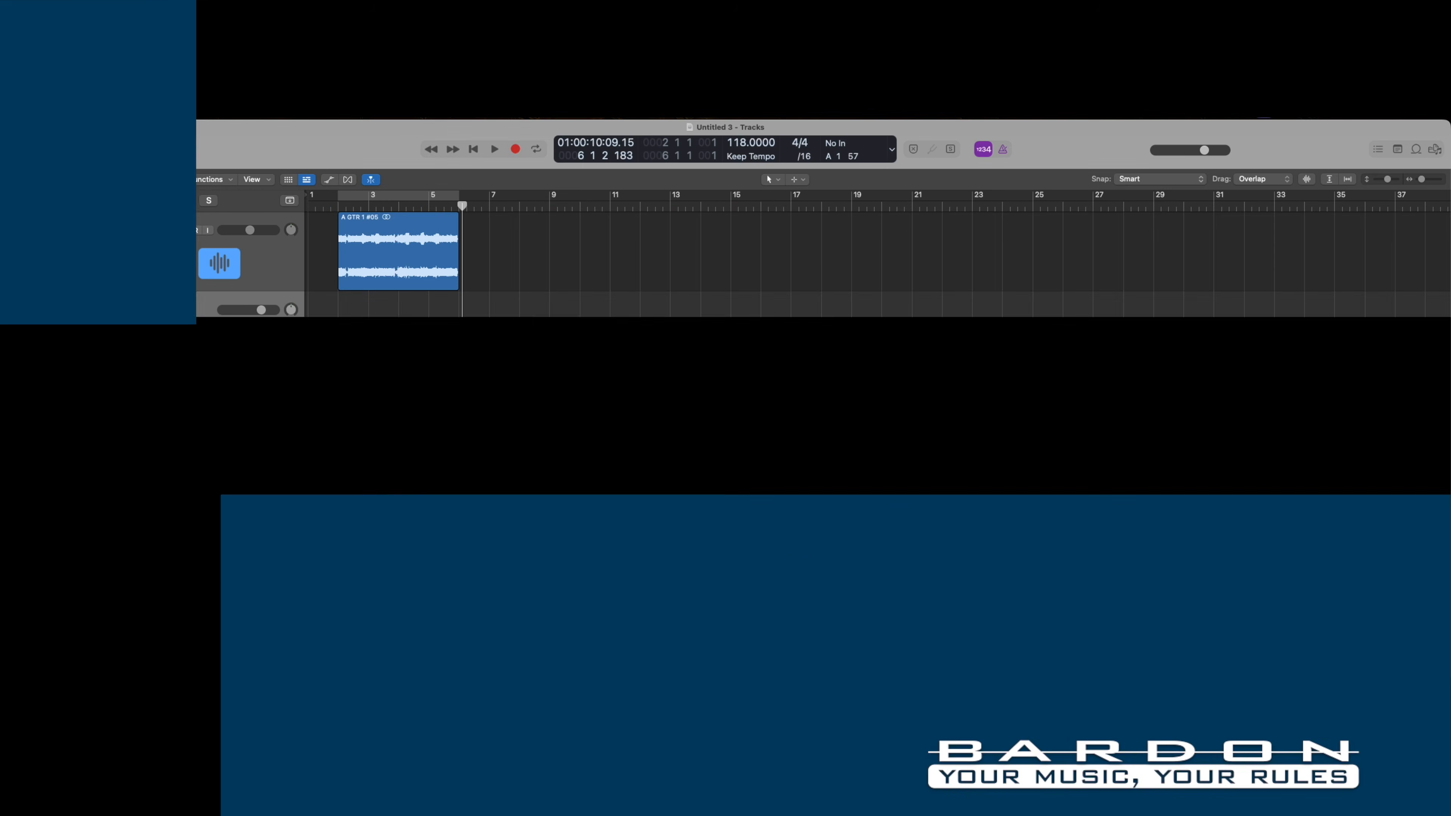
Create a Drummer session player track and move its Pop Rock region to start at bar 2, aligned with the guitar region
key(alt+super+u)
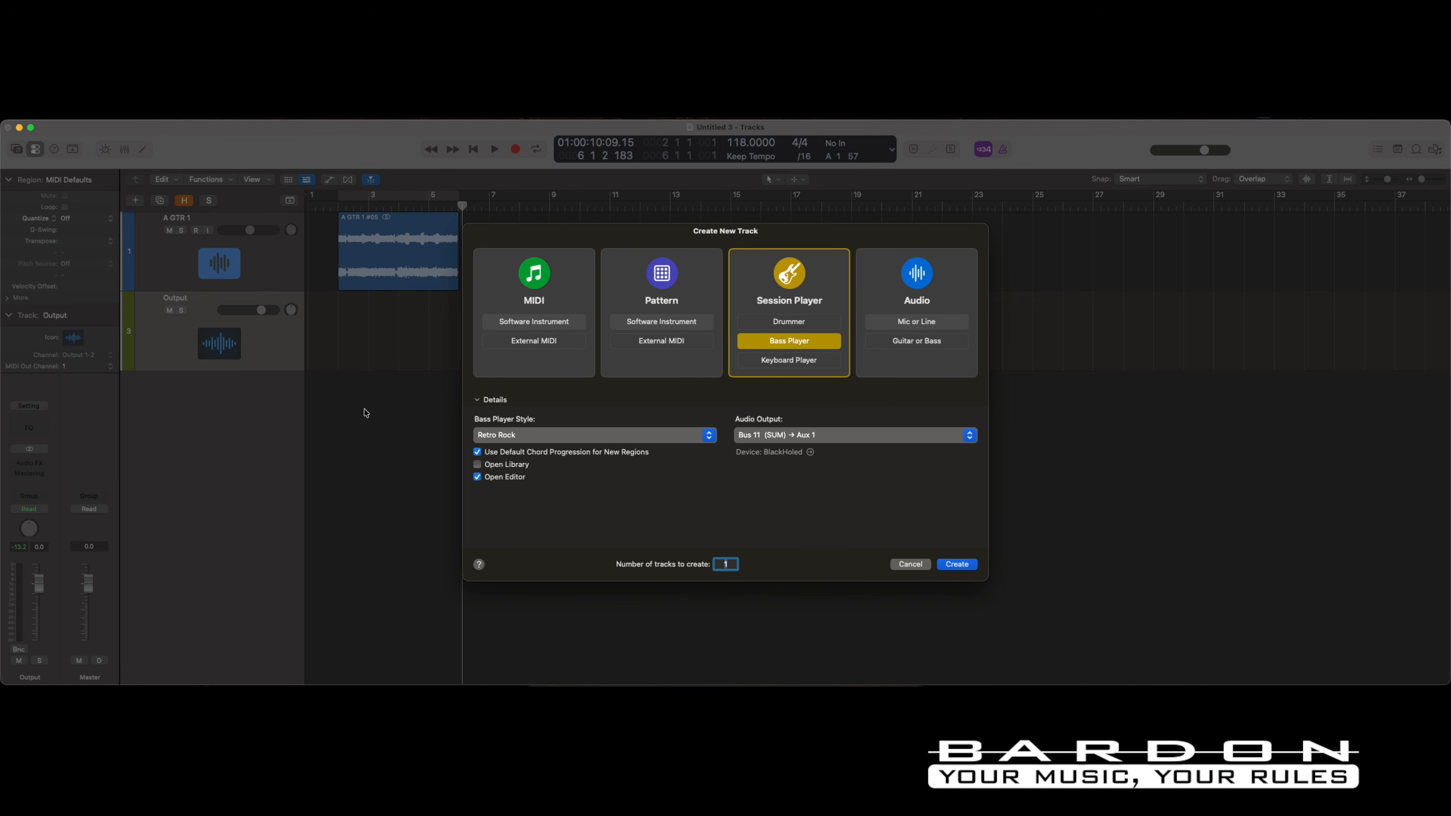
click(789, 322)
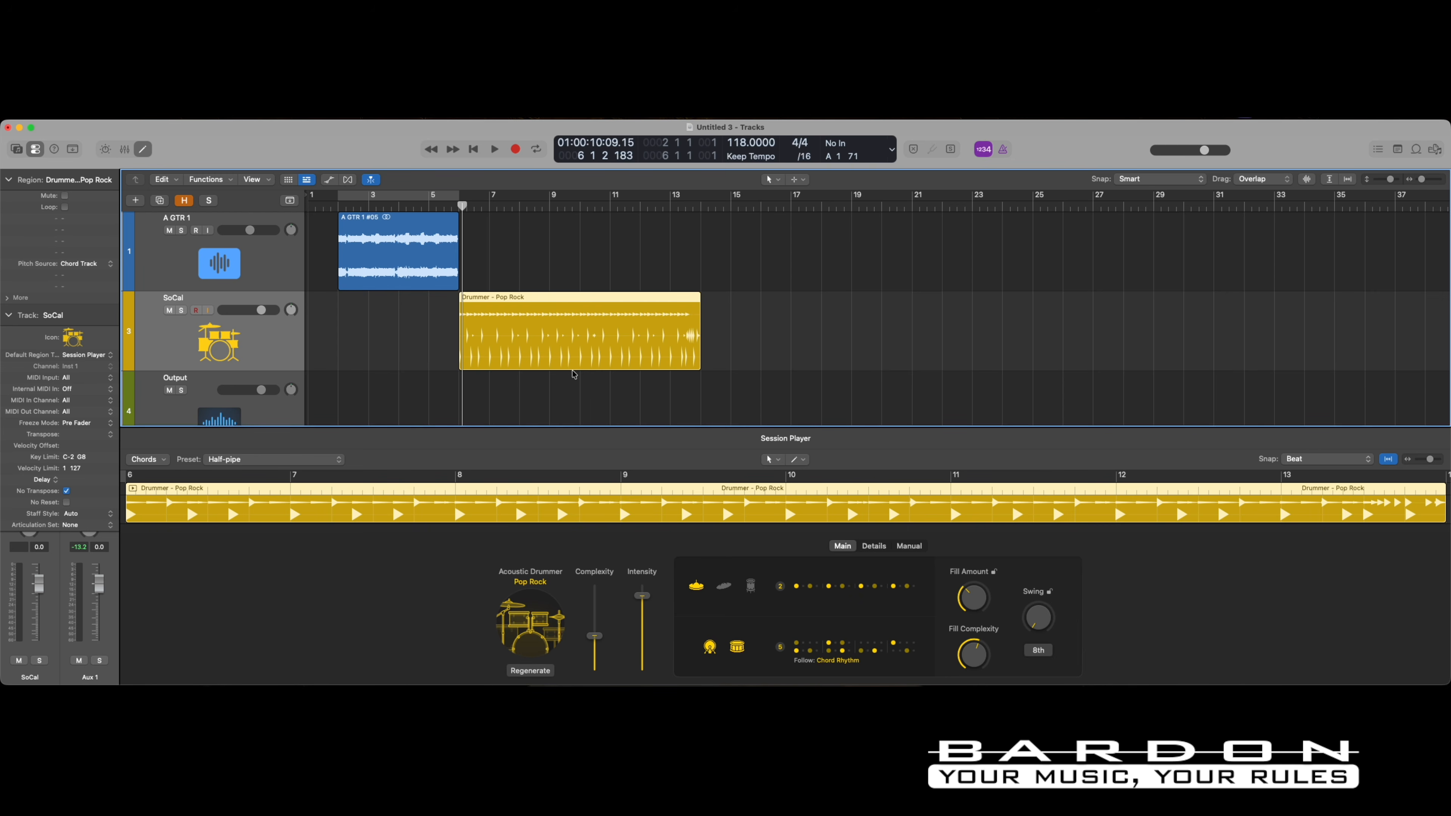
drag(558, 328, 411, 324)
Play the guitar and drums as a loop over bars 2 to 6, and collapse the SoCal track's settings in the inspector
click(337, 207)
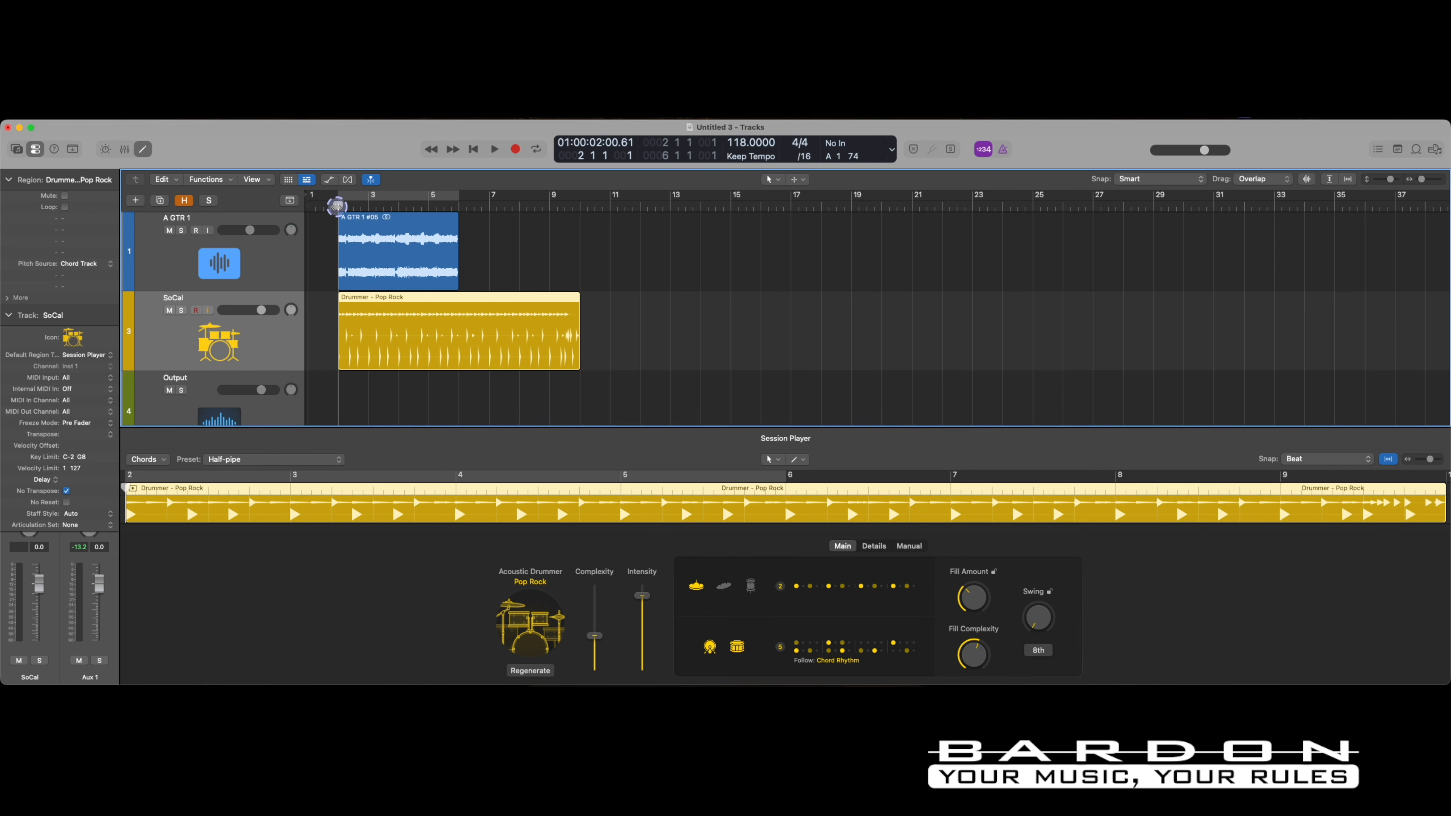
key(c)
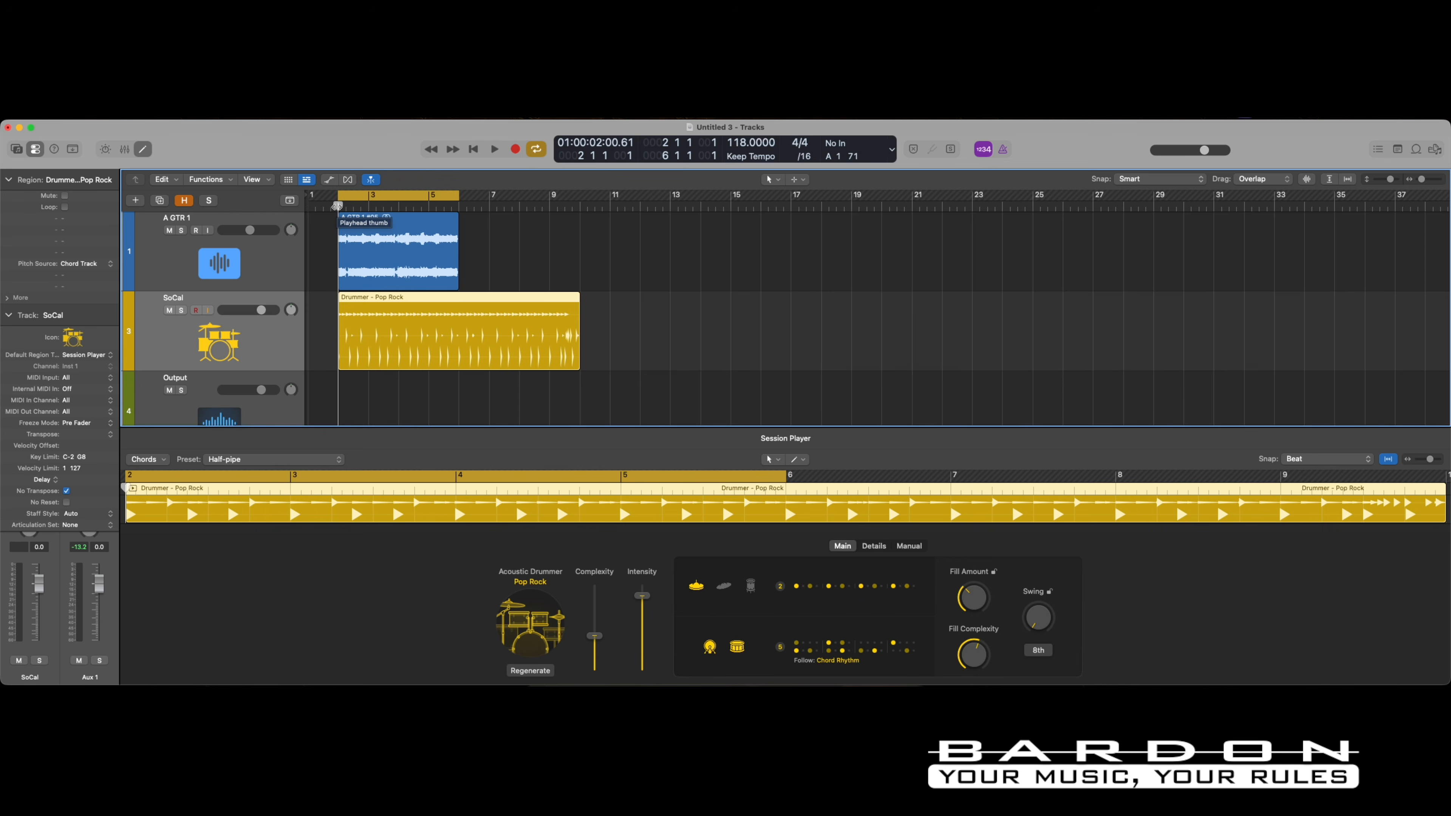
key(space)
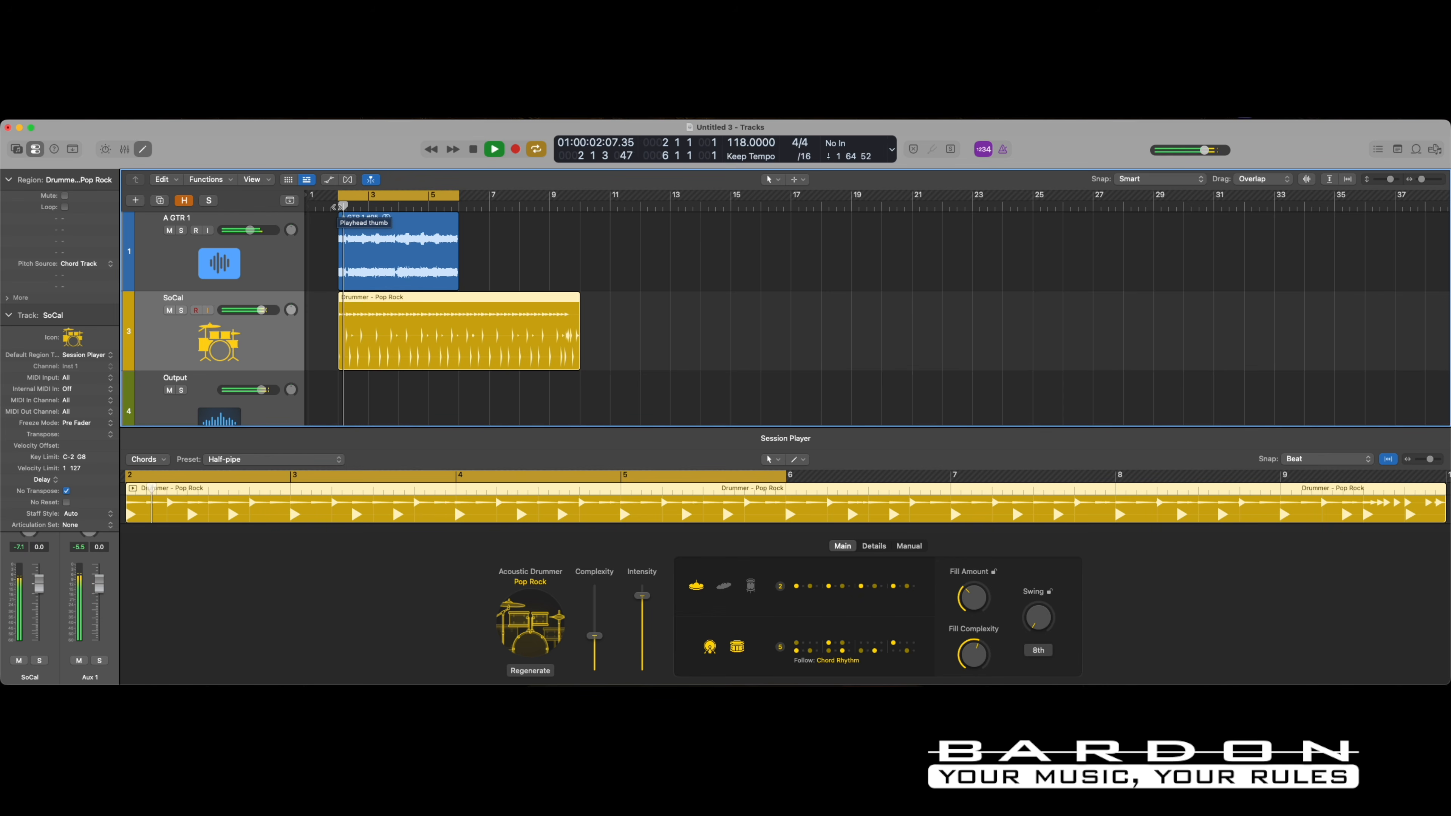
click(9, 315)
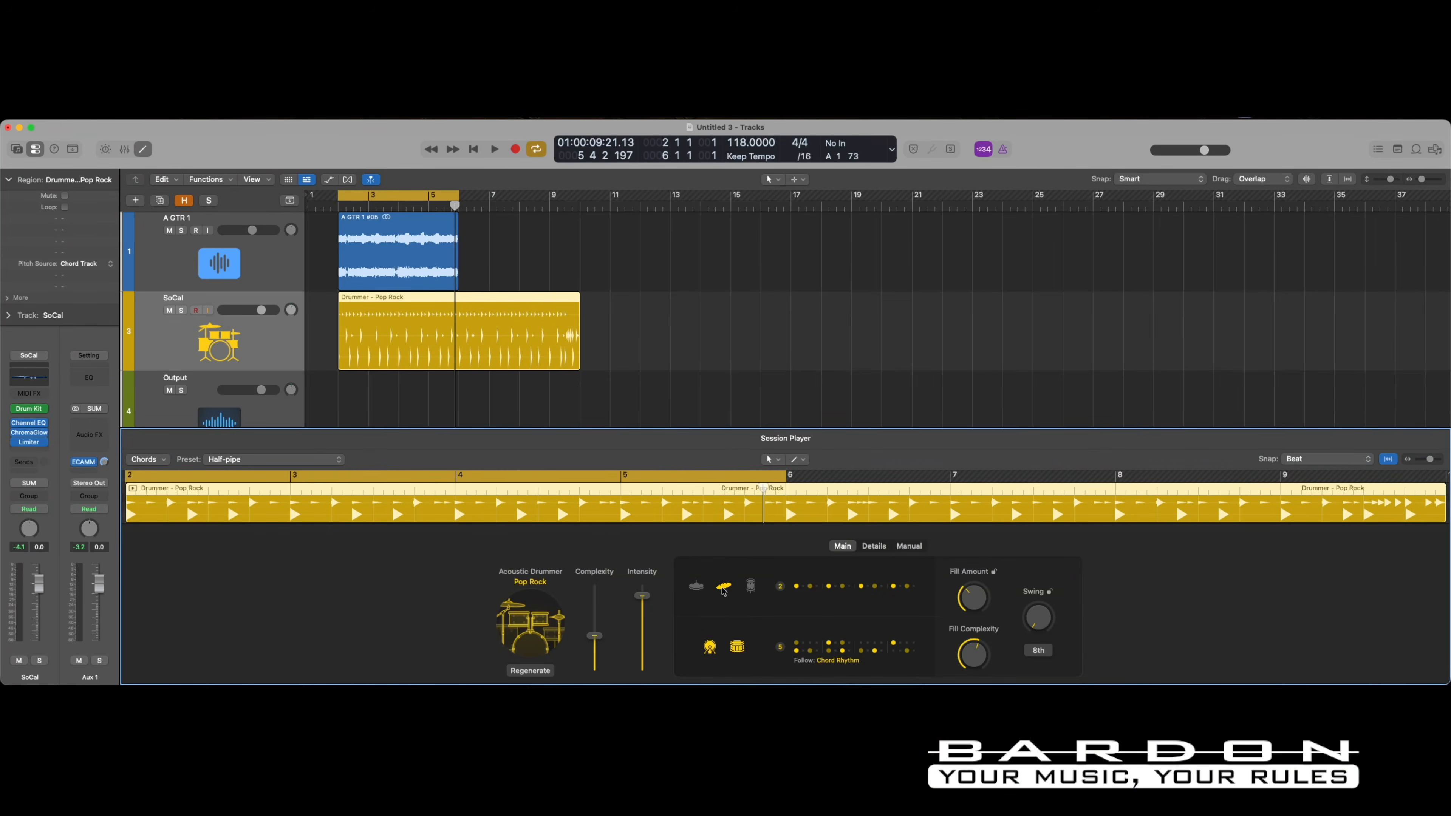
Audition the looped drum groove with the cymbals, and with the toms in place of the cymbals
key(space)
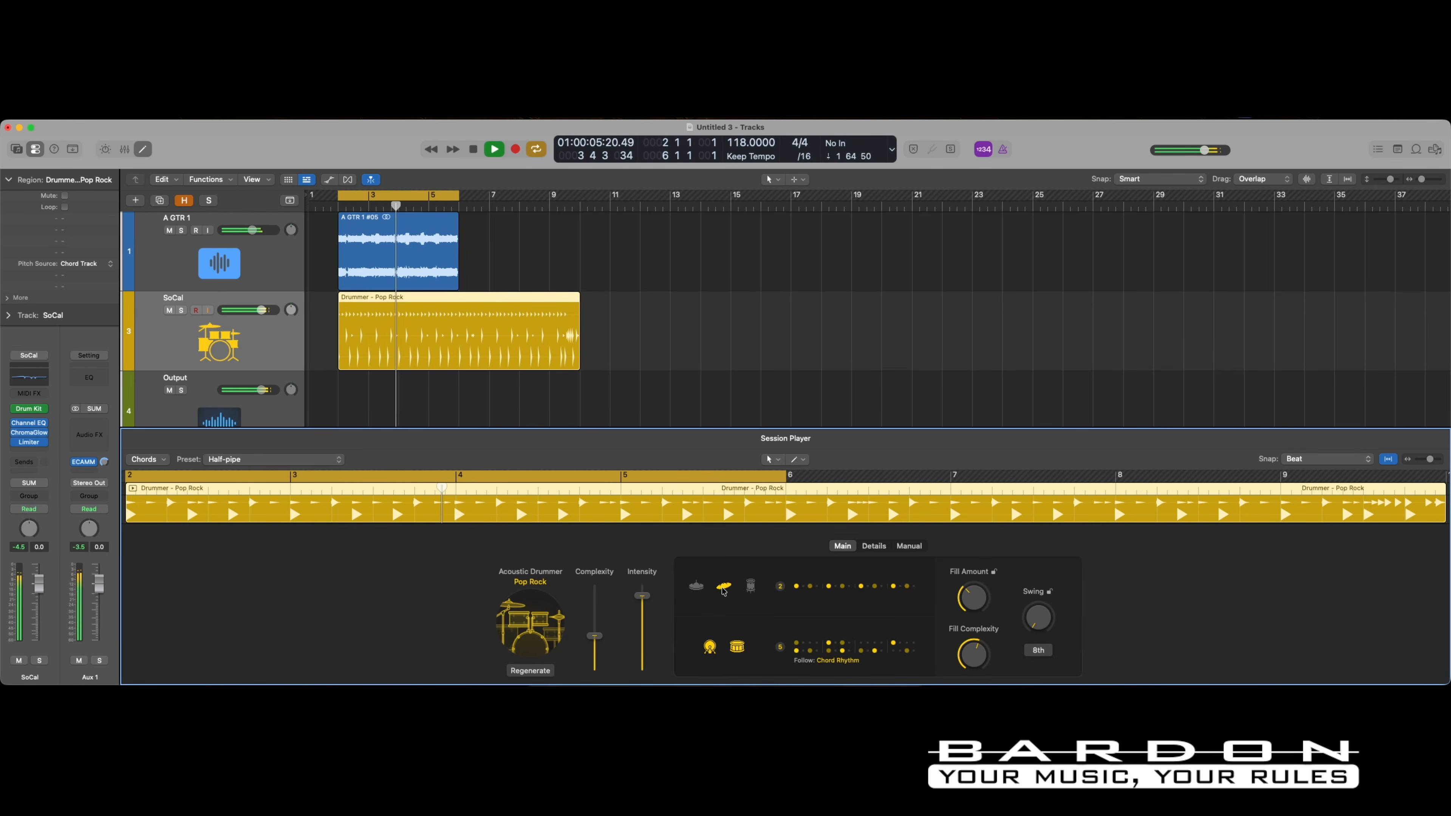
click(751, 594)
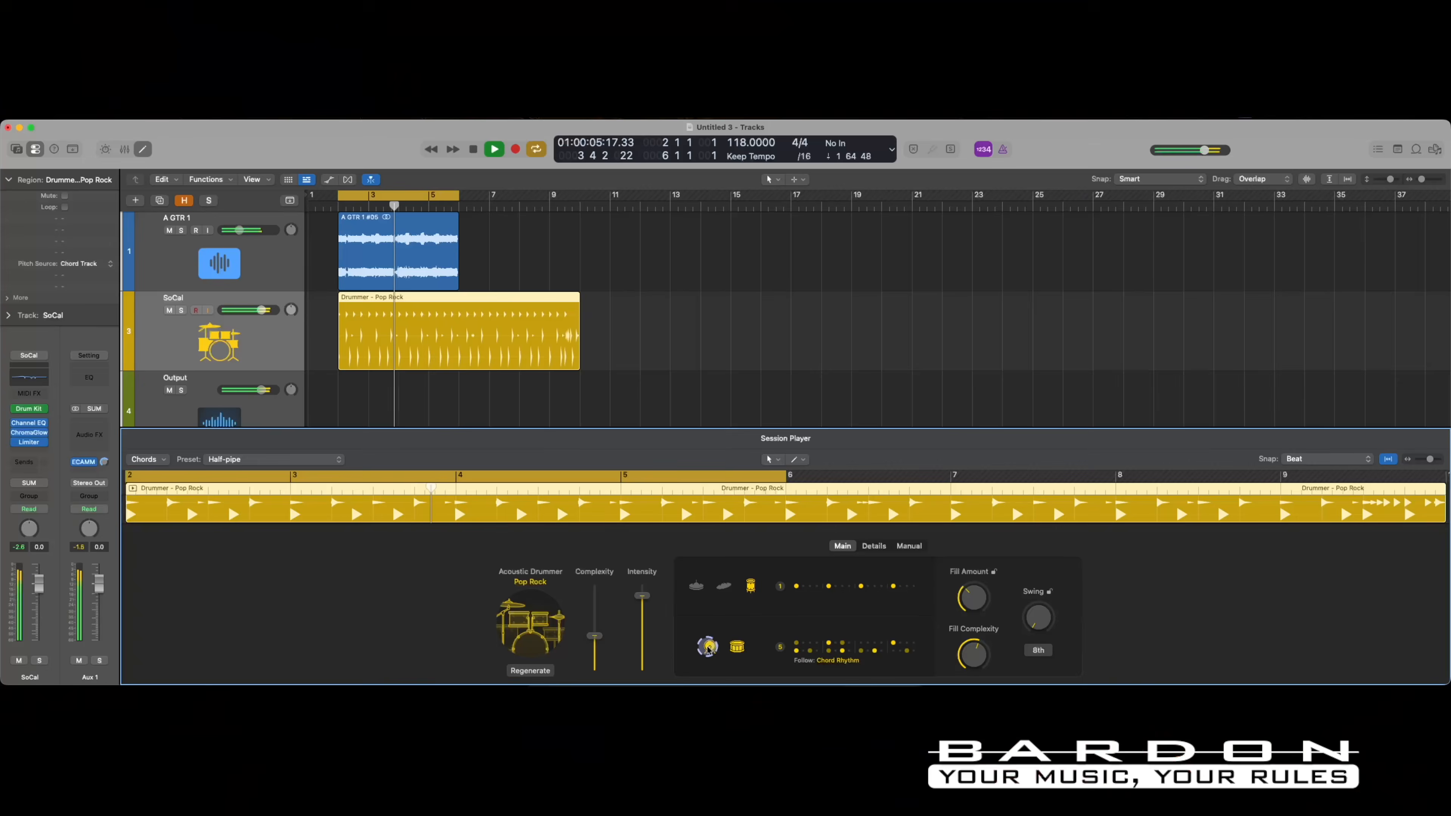
drag(709, 650, 723, 635)
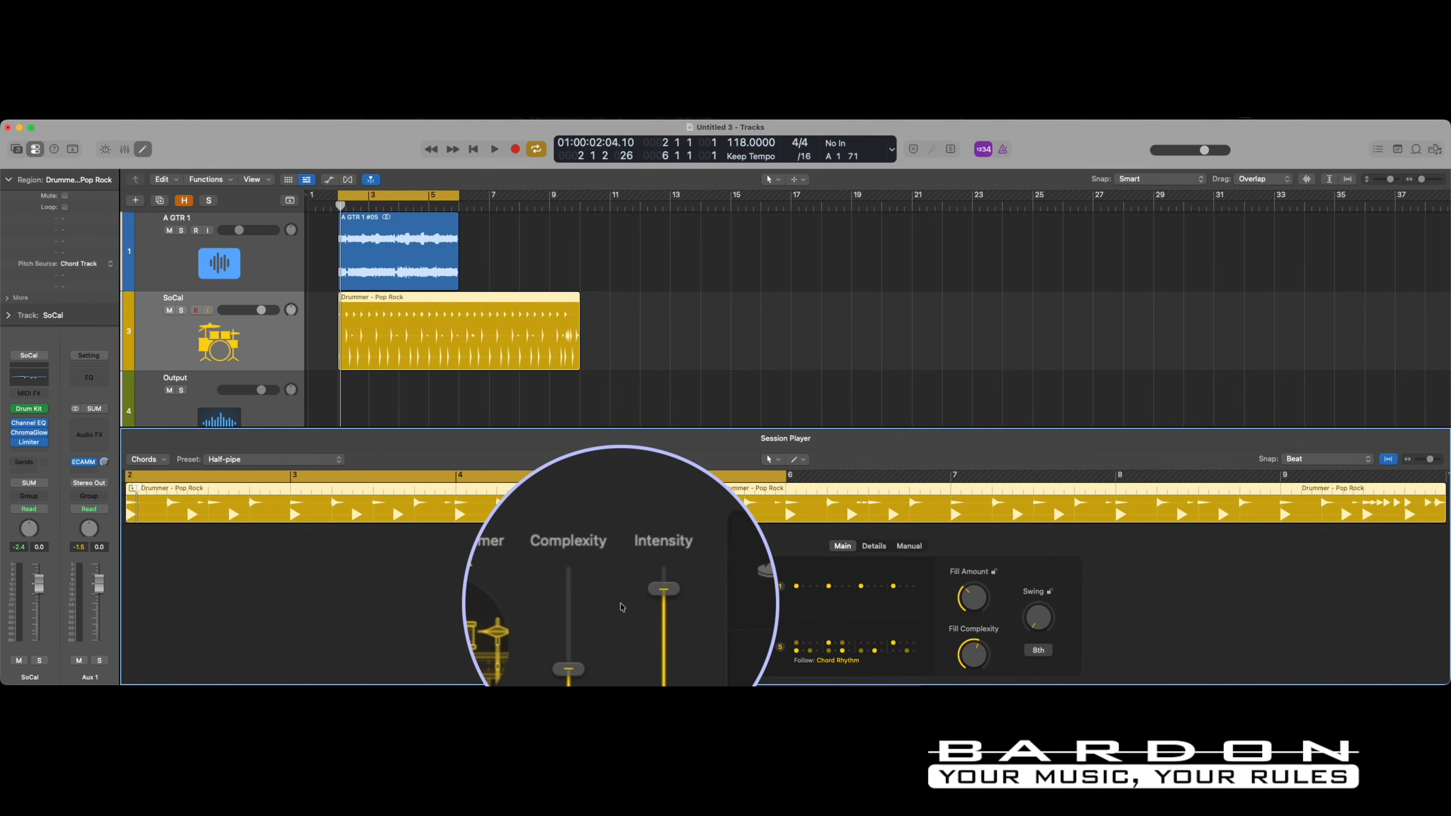
Raise the drummer's Complexity to its maximum and play the loop
super+click(621, 606)
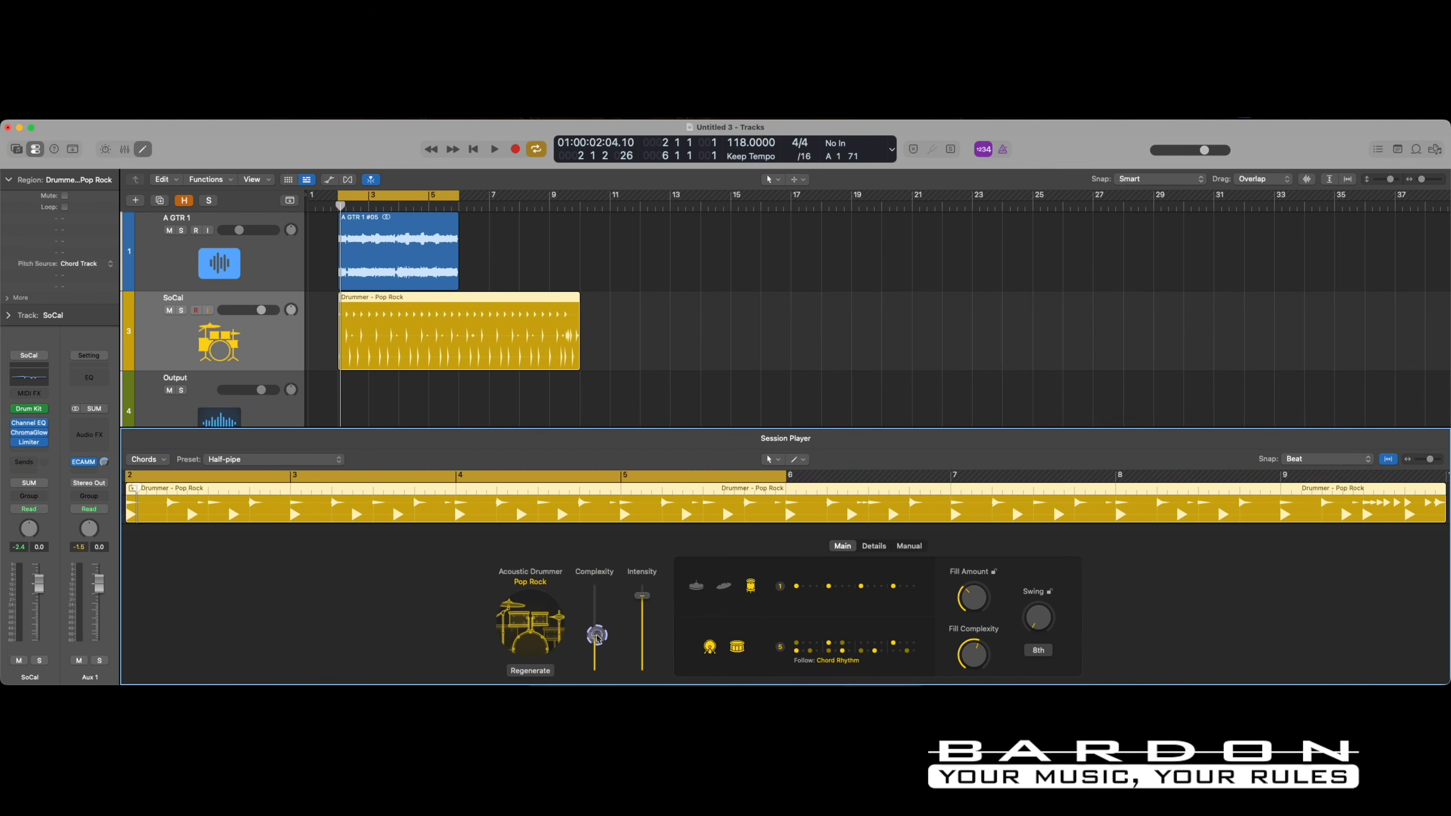
drag(597, 598, 595, 583)
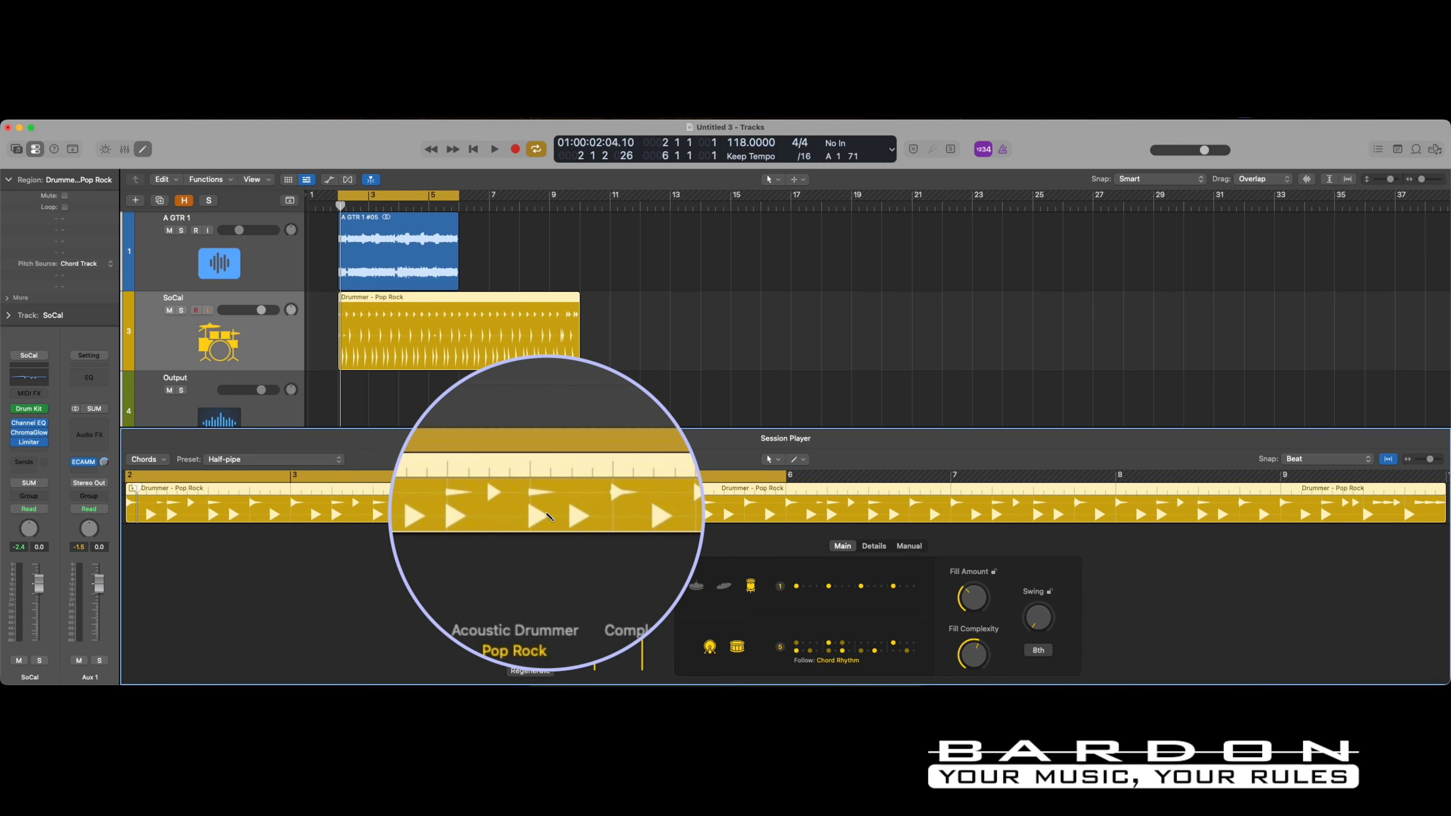
key(super)
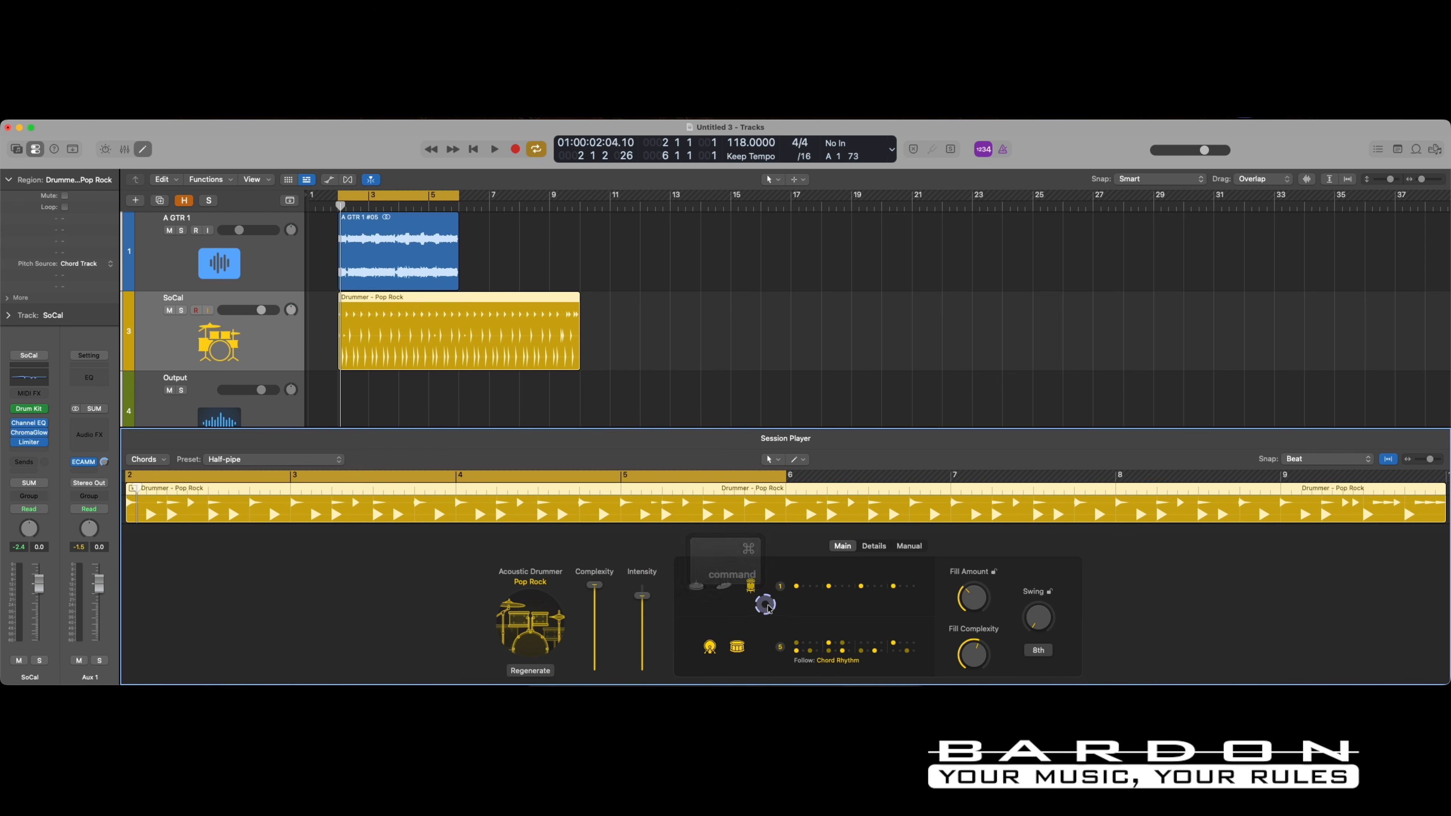
key(space)
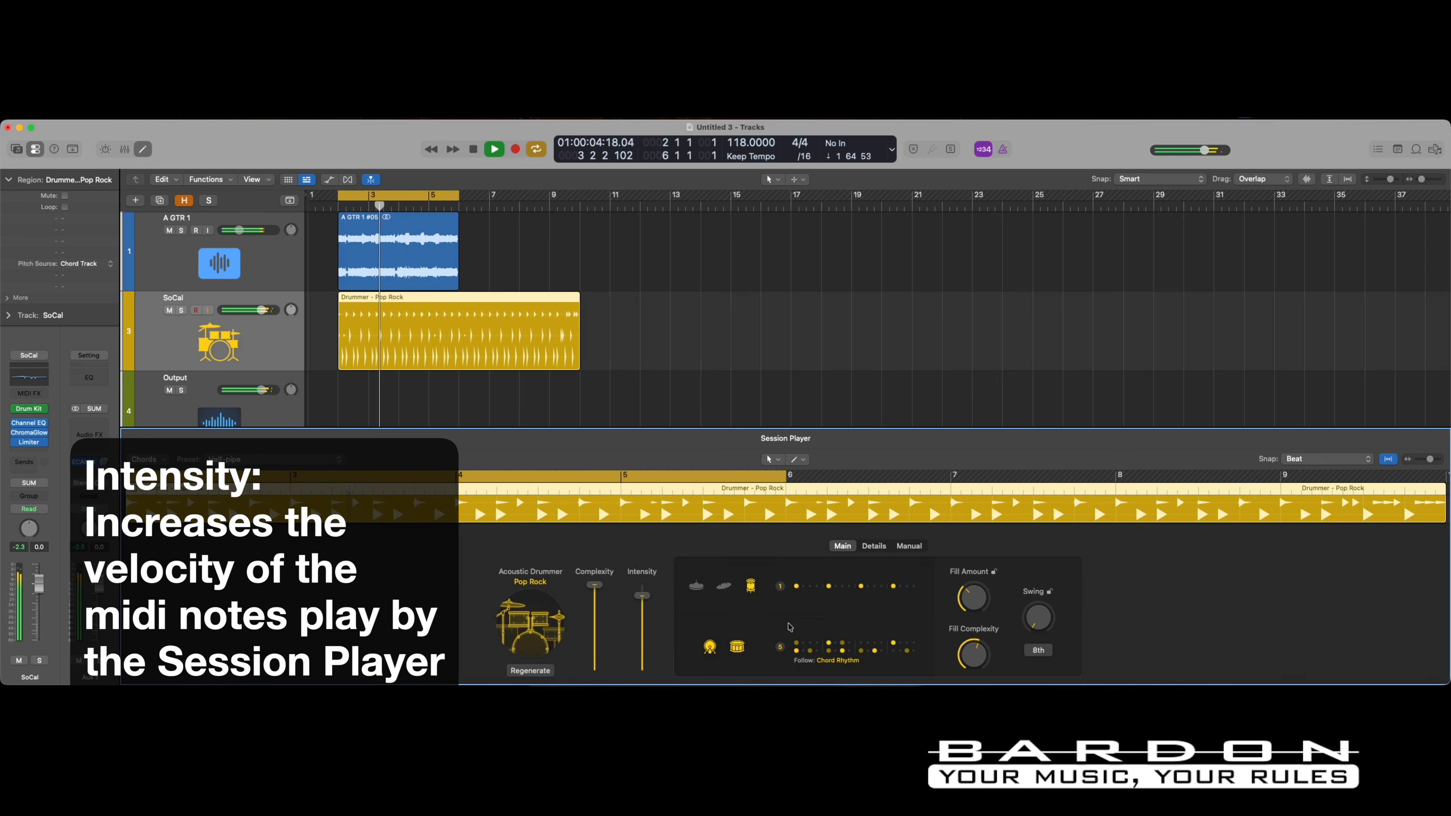
Switch the drum groove back to the hi-hat, set Complexity to about 51%, and look through the hi-hat pattern choices
click(692, 589)
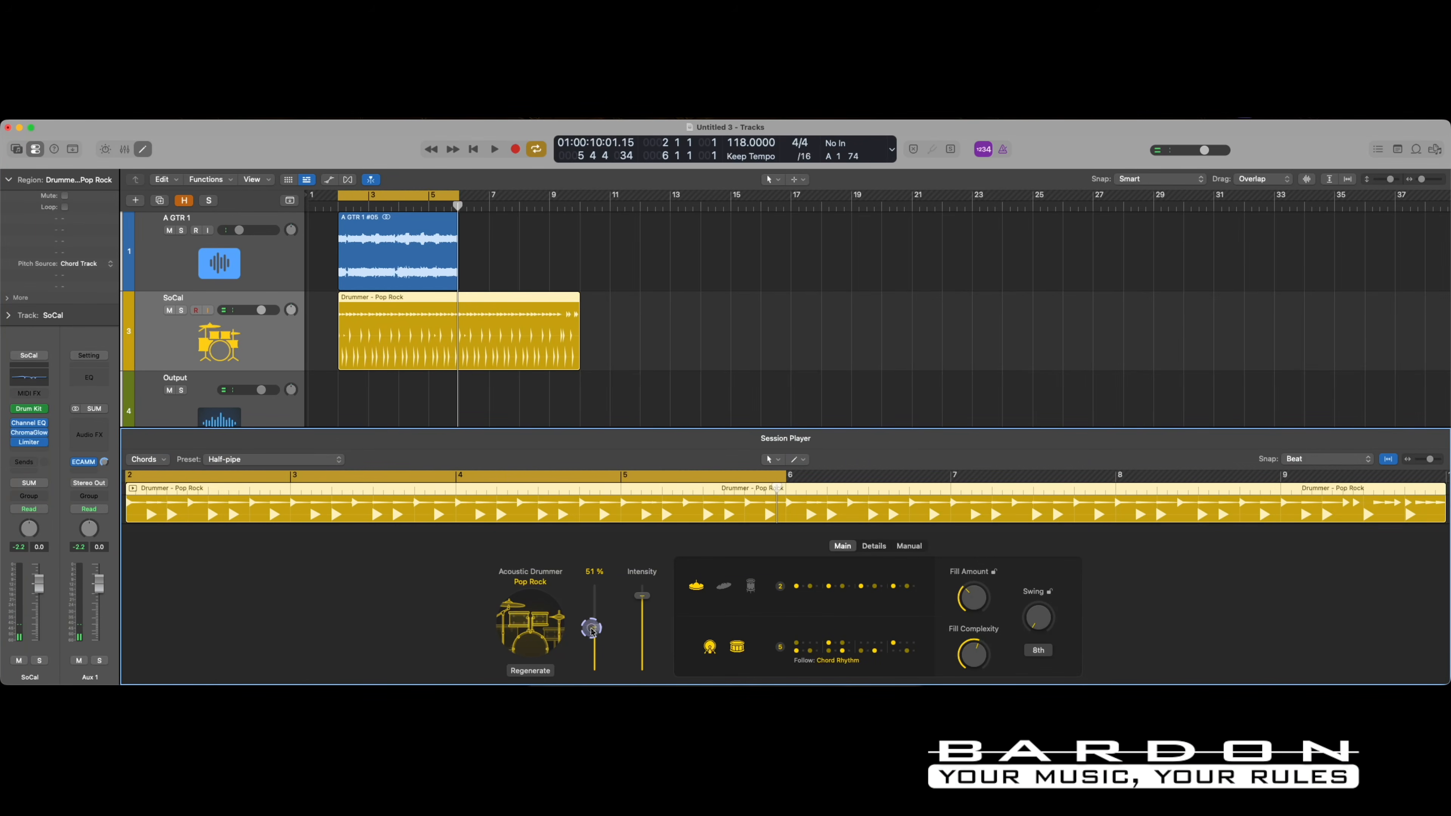
drag(591, 629, 595, 629)
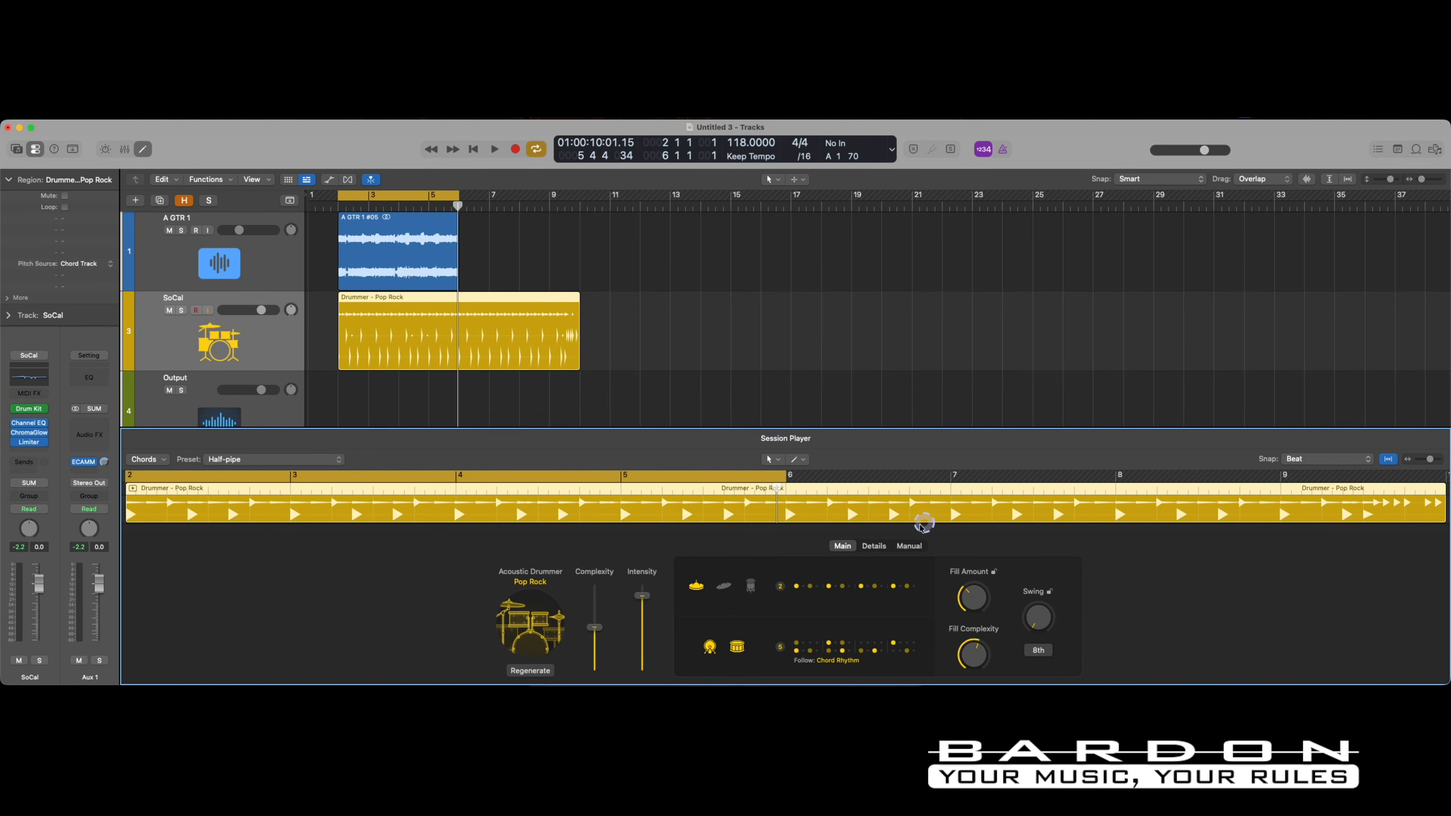
click(812, 589)
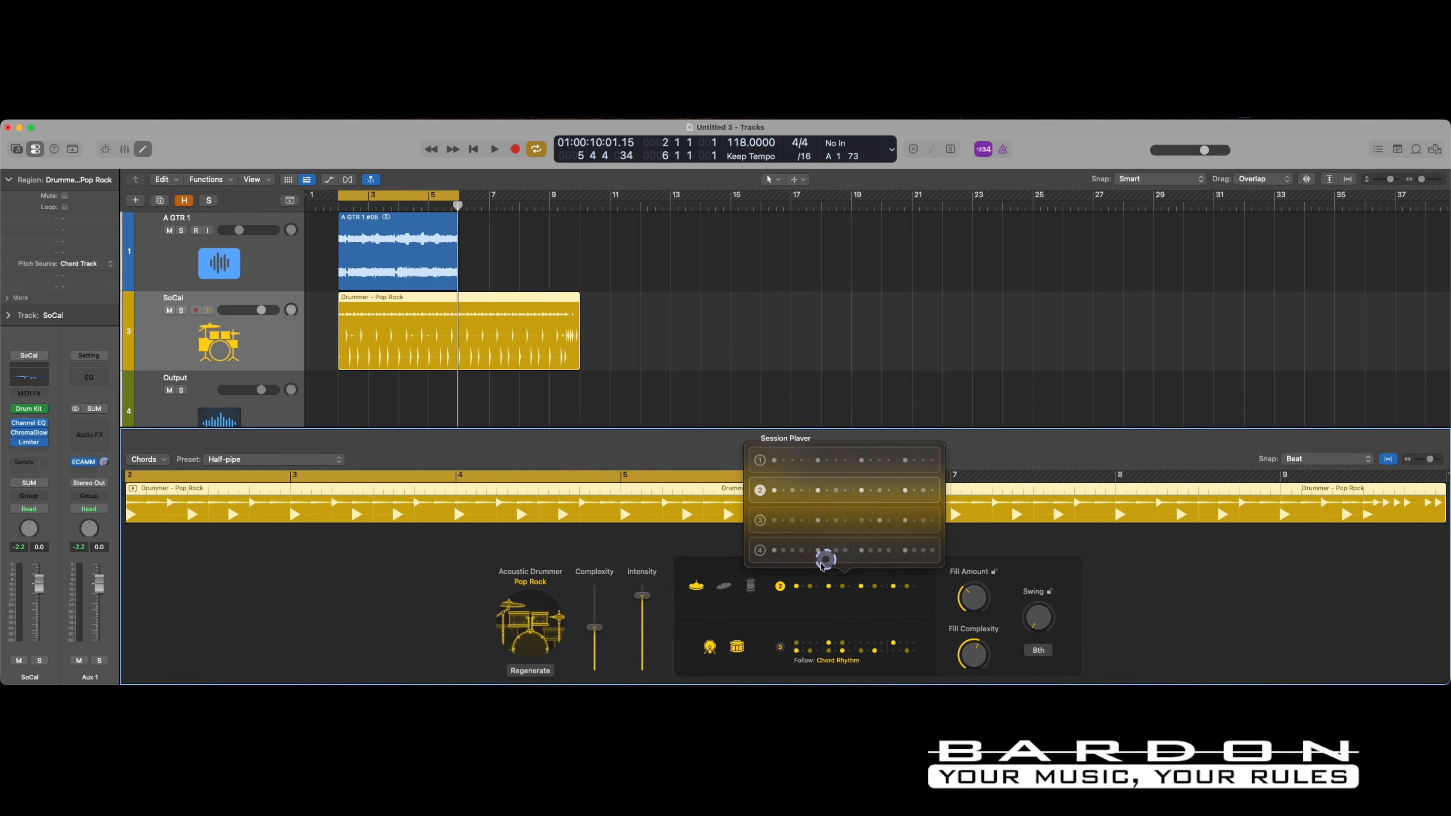
click(811, 602)
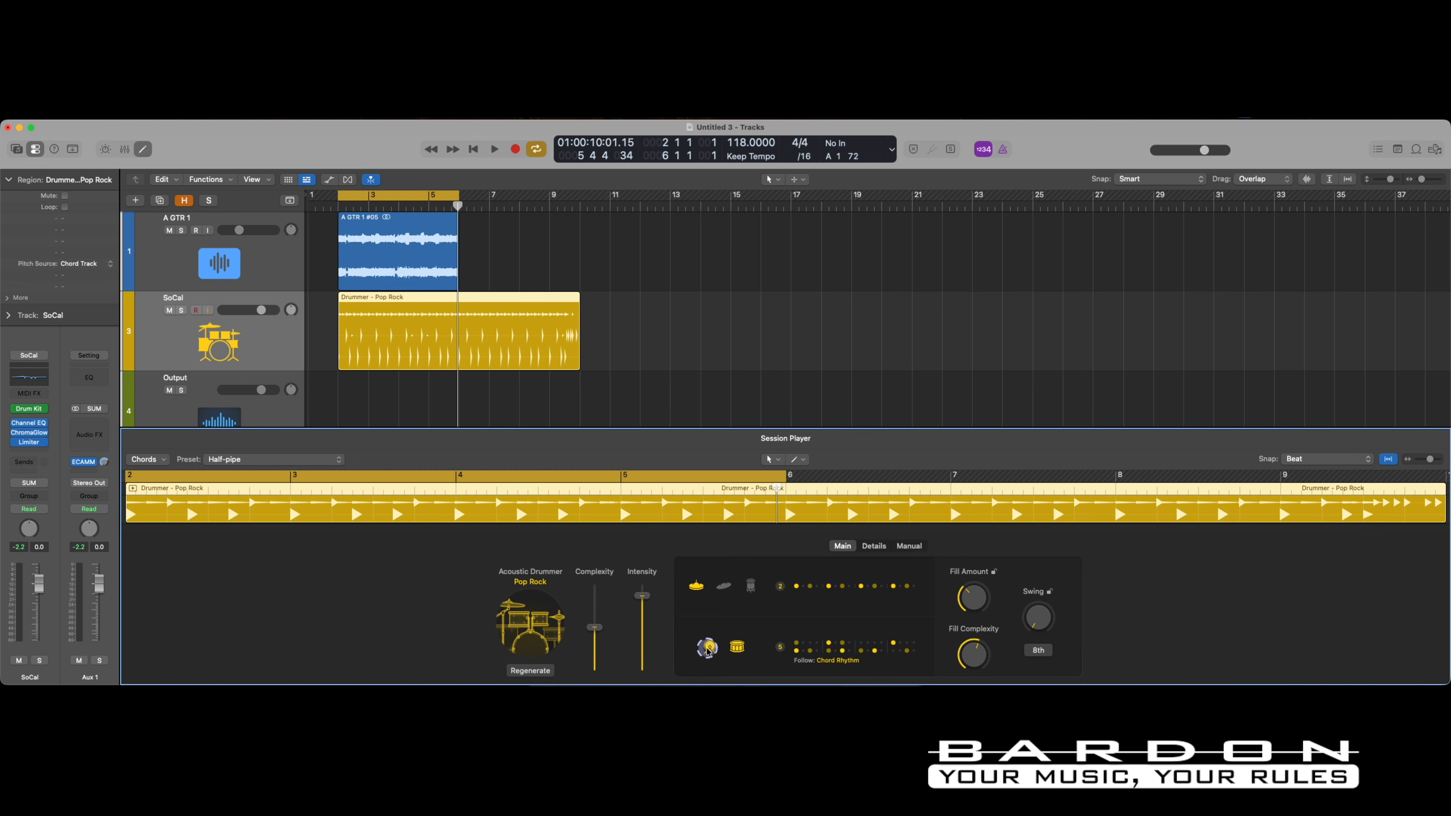
Make the kick and snare follow the rhythm of the A GTR 1 track, and raise the drummer's Fill Amount slightly
click(862, 642)
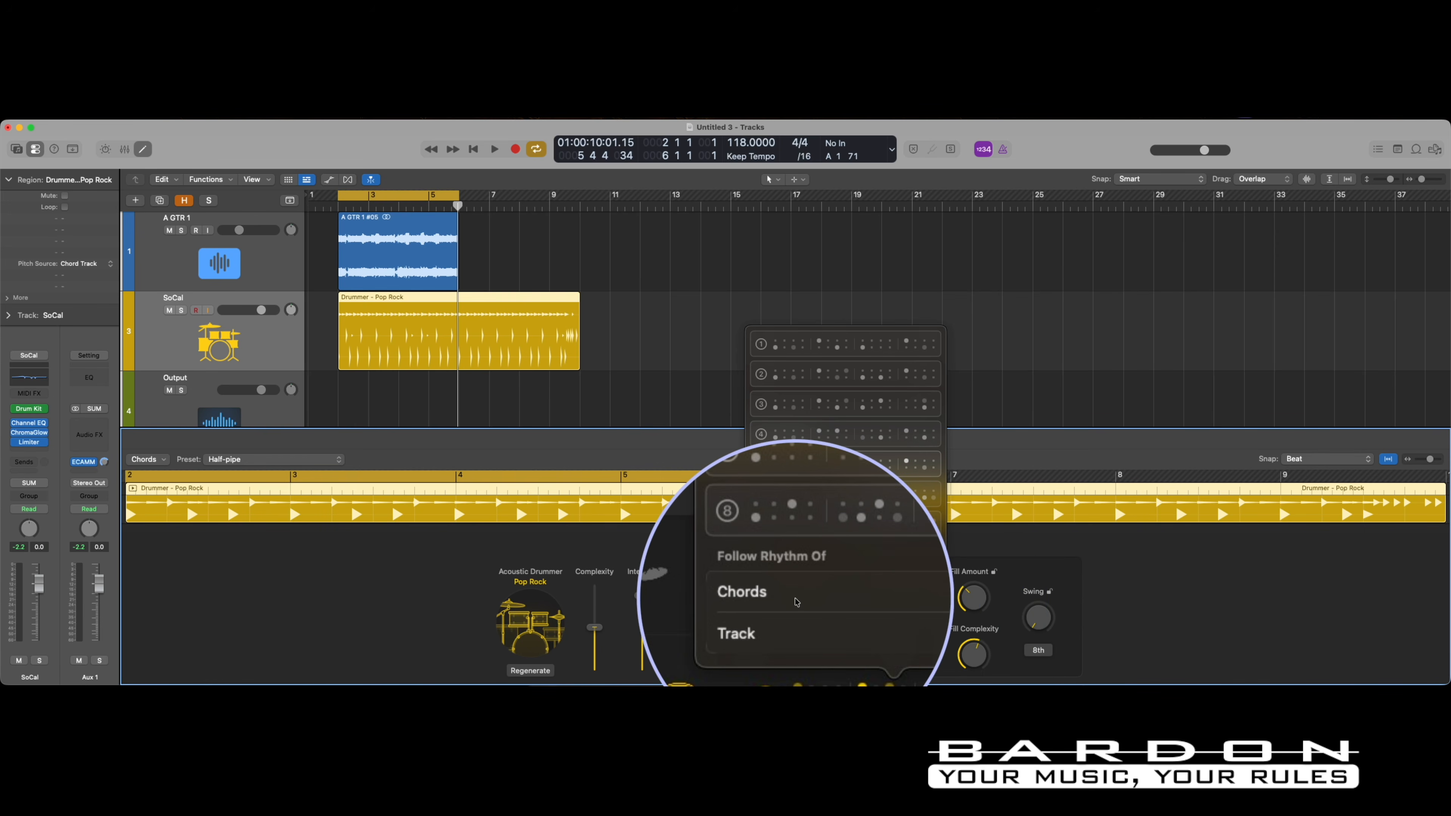
super+click(797, 602)
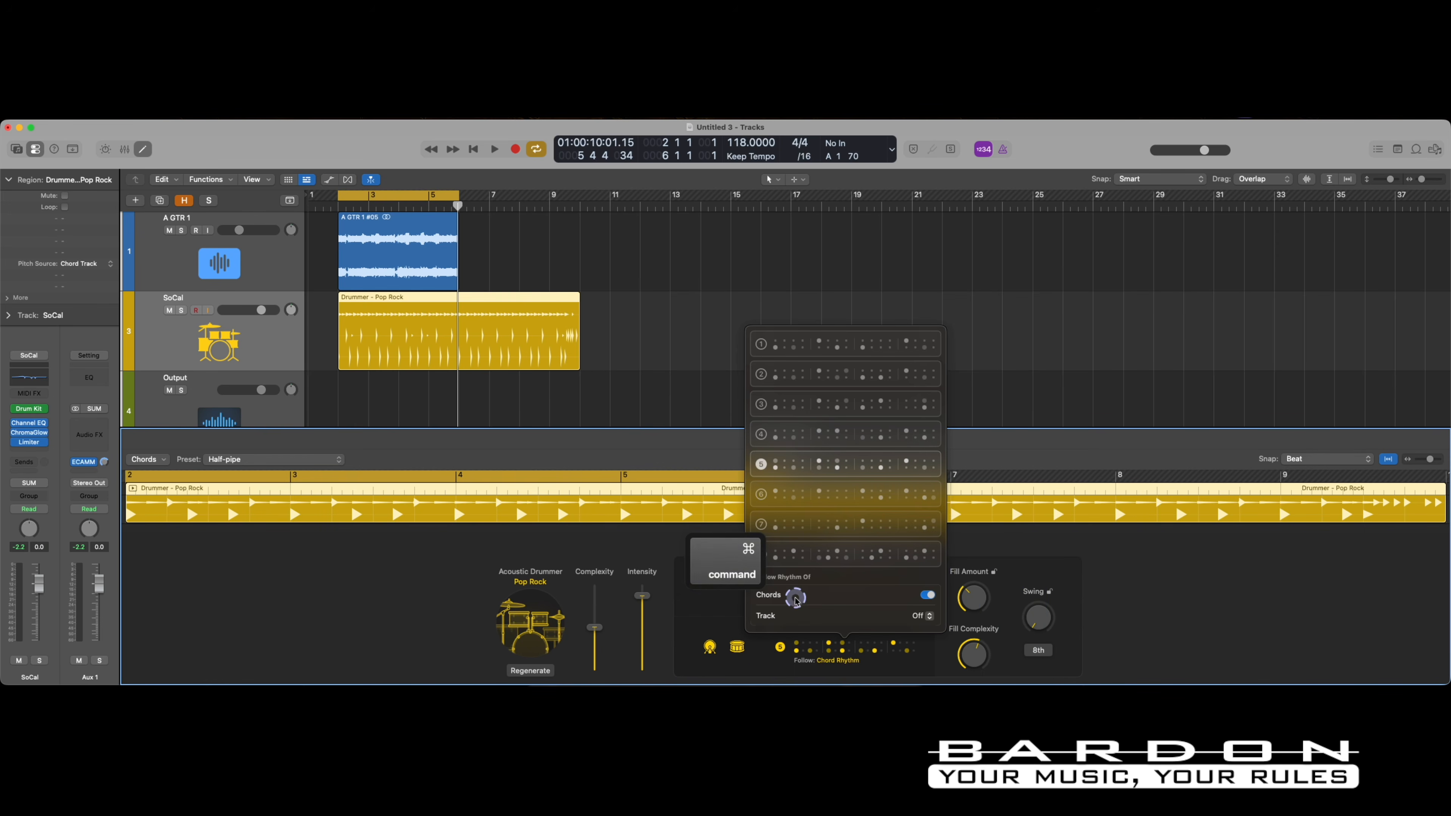
click(928, 616)
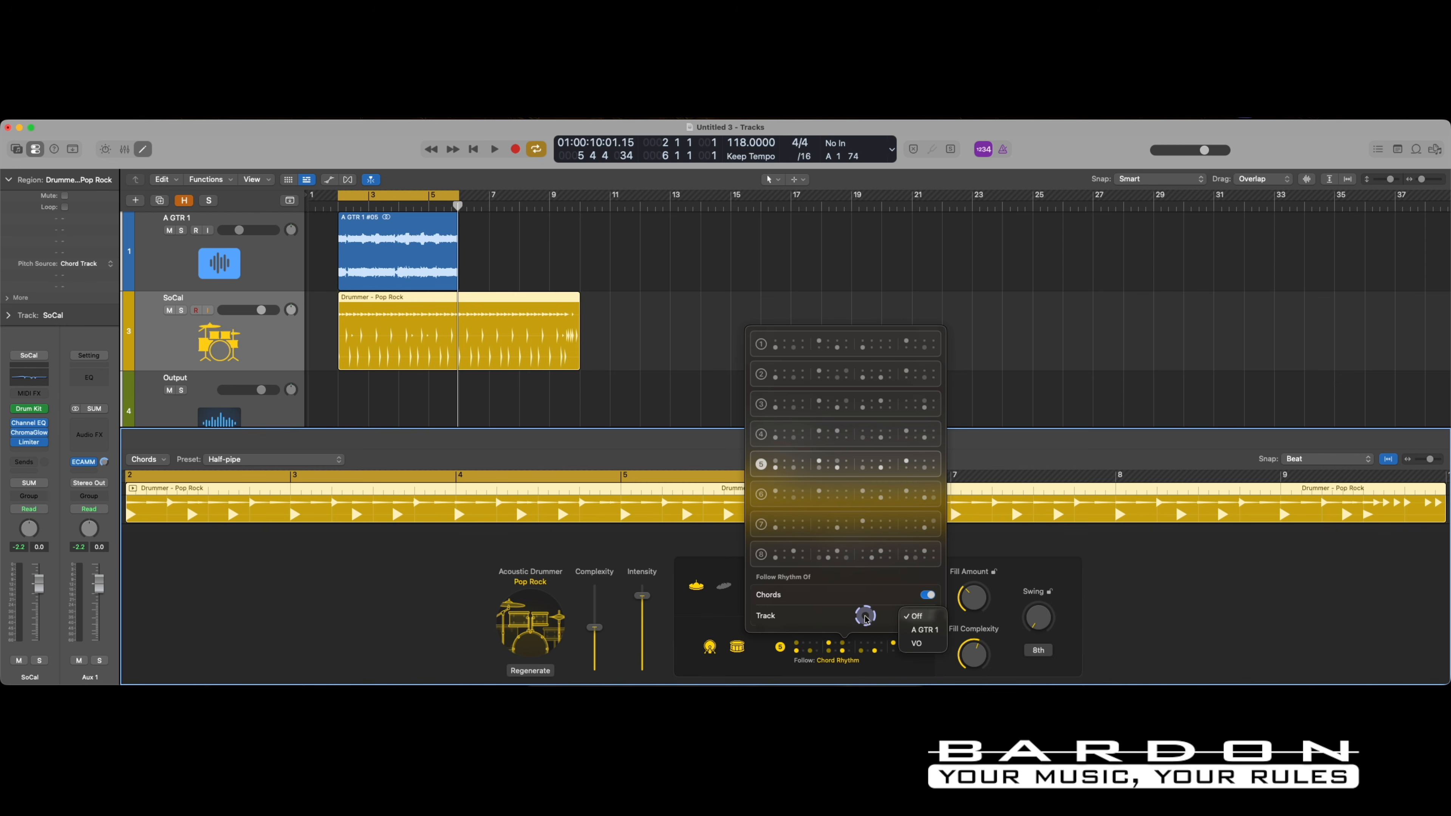
click(936, 630)
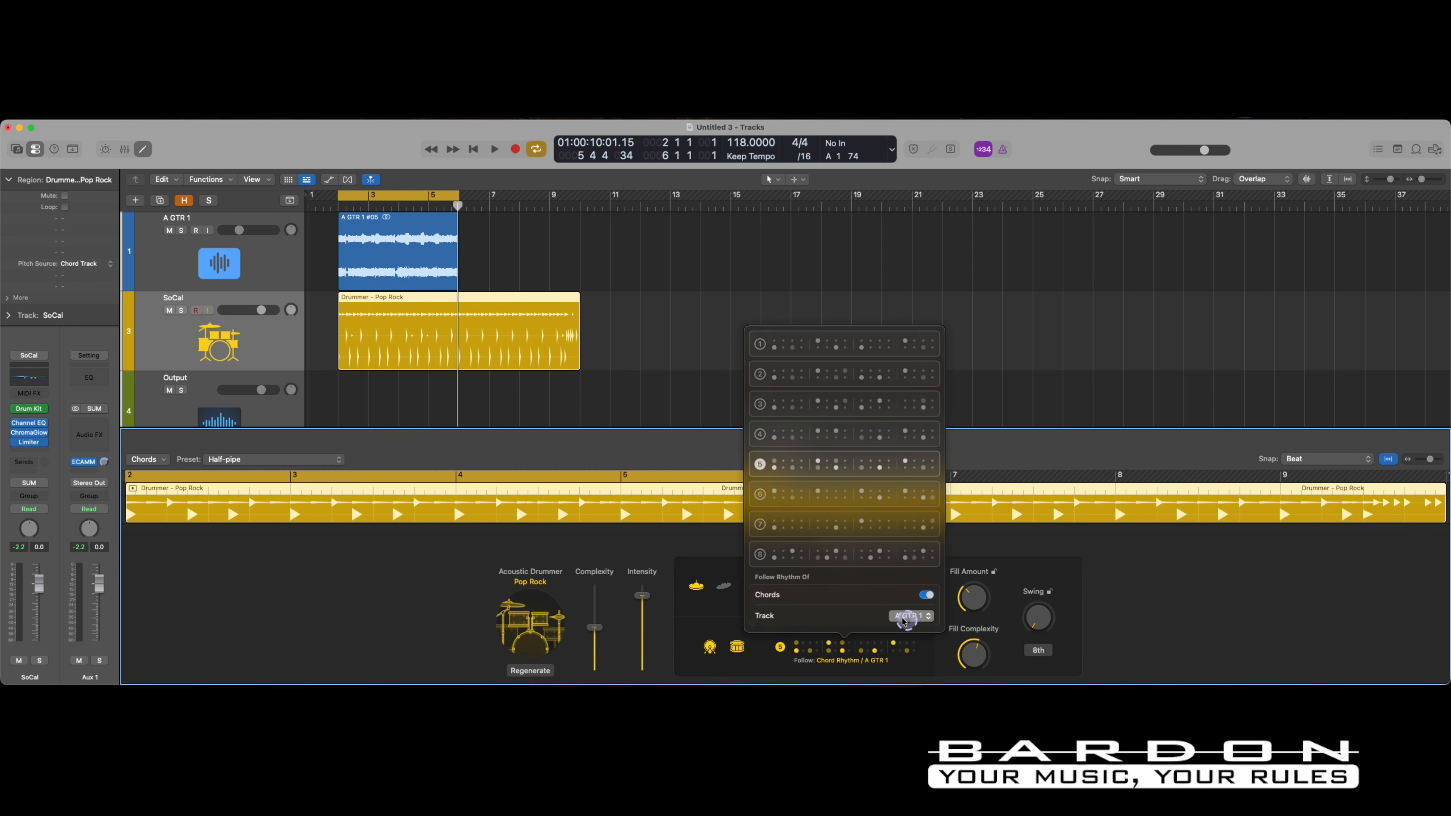
click(700, 614)
key(space)
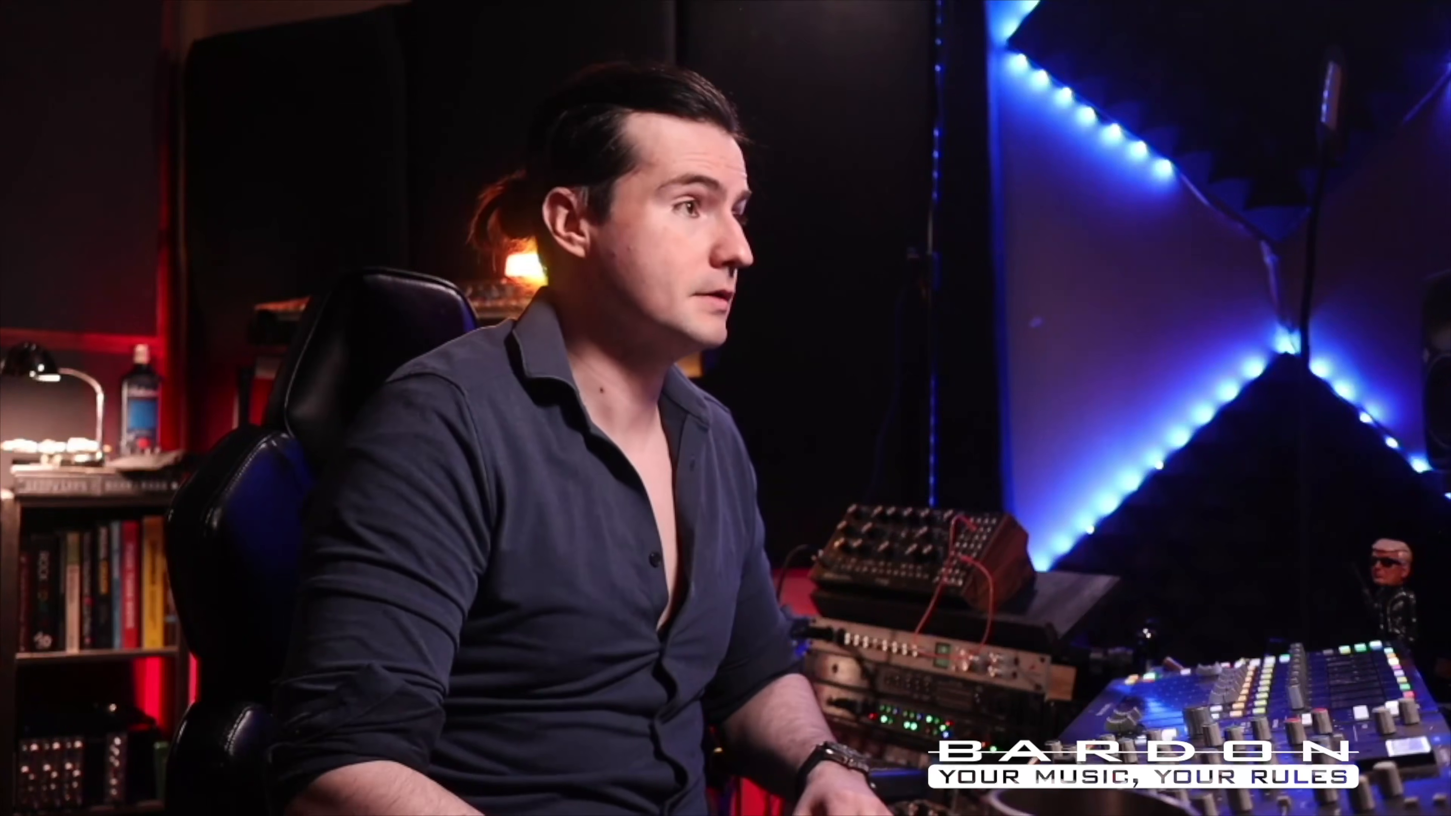
drag(971, 597, 980, 581)
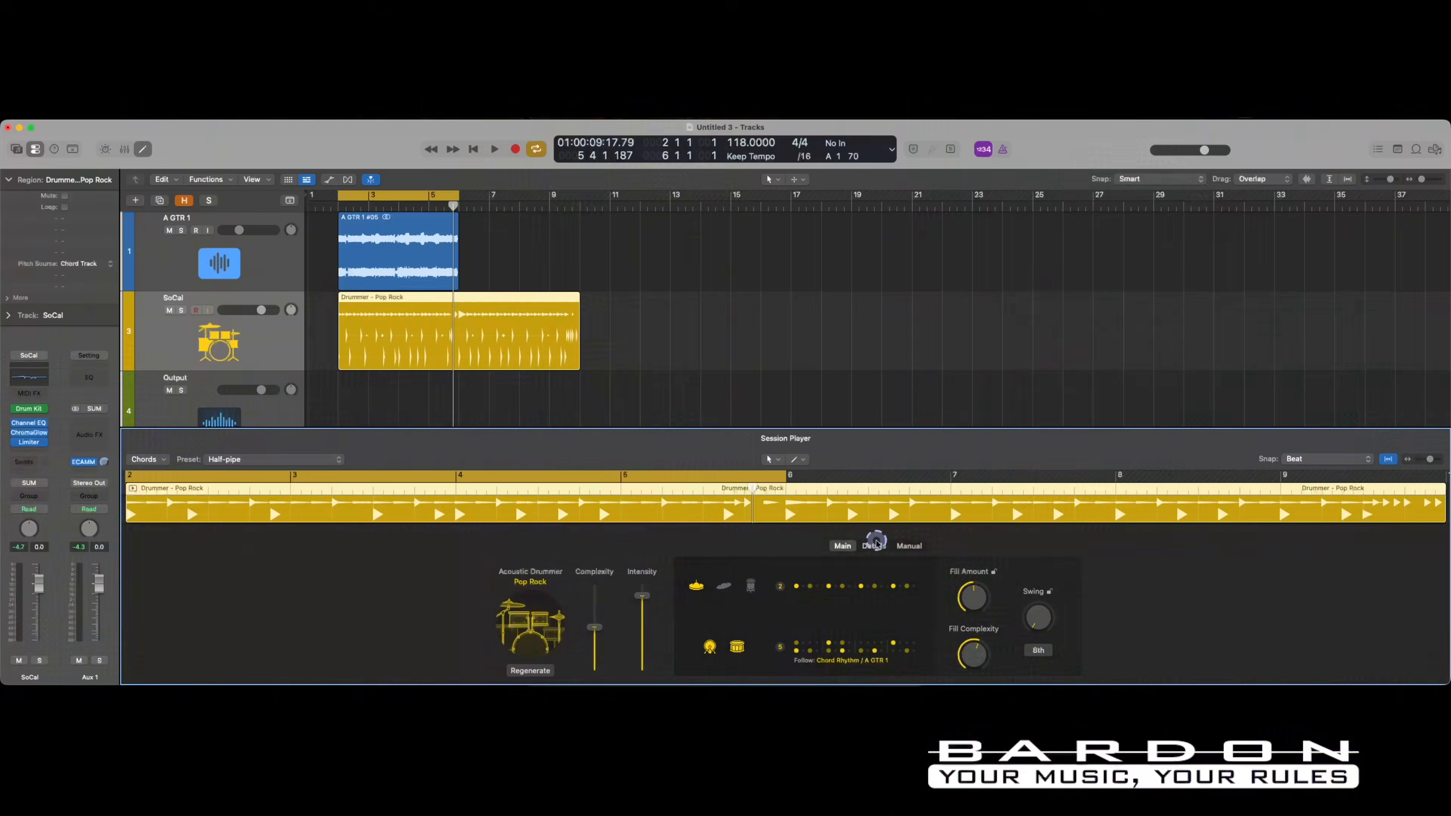
Set the drummer's snare articulation to Rim Shot and play the loop to hear it
click(875, 545)
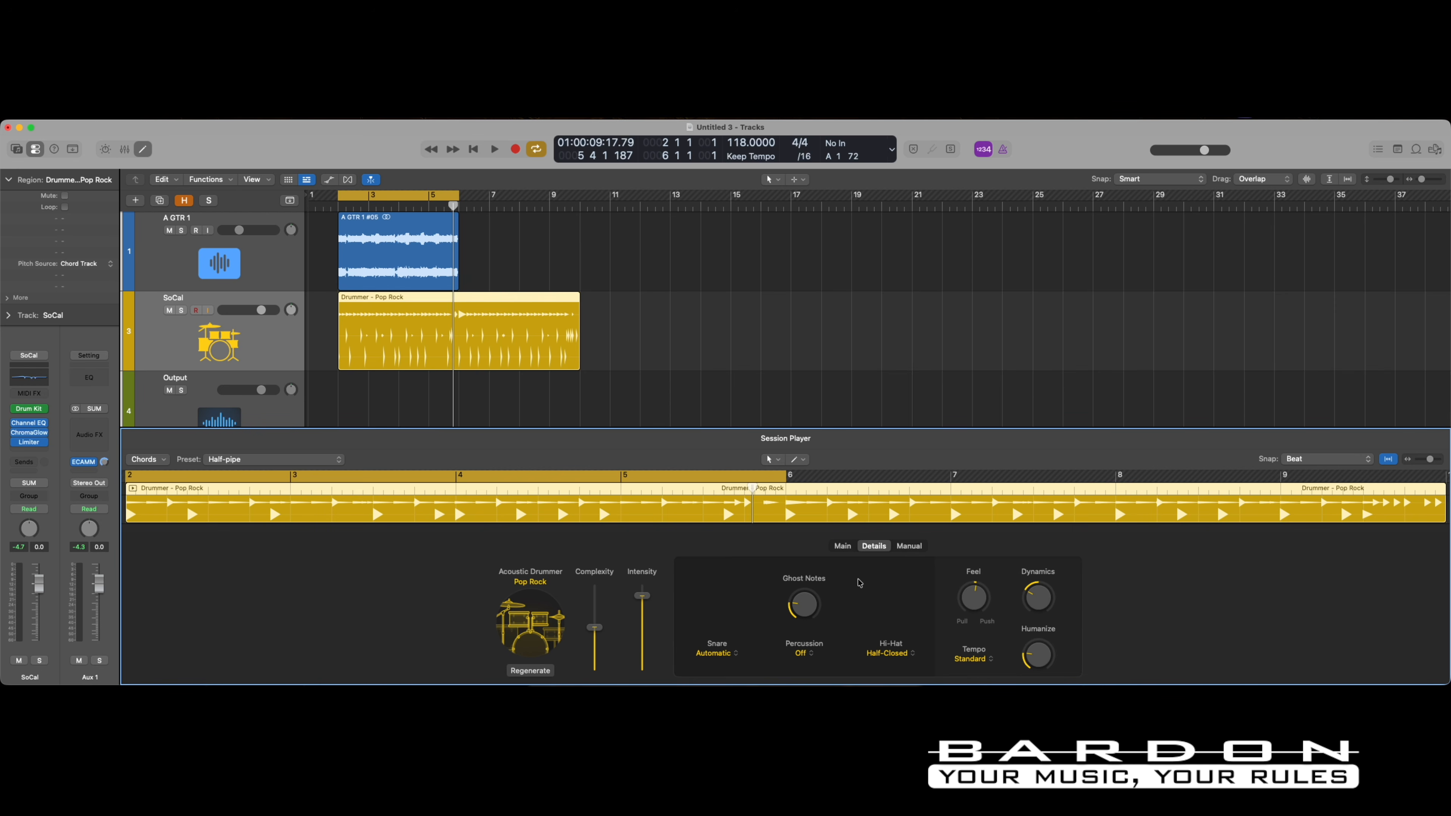
click(732, 654)
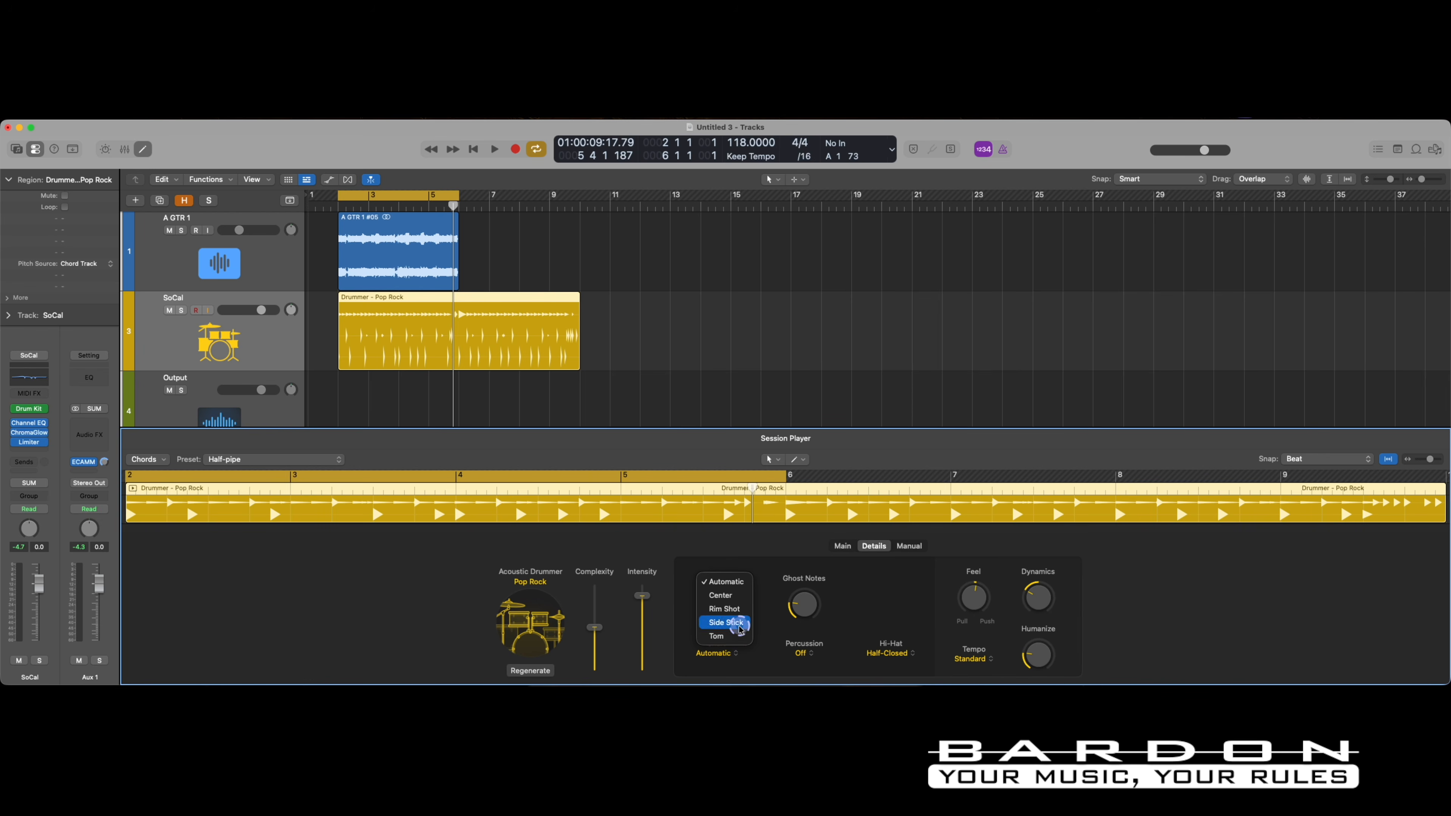
click(744, 609)
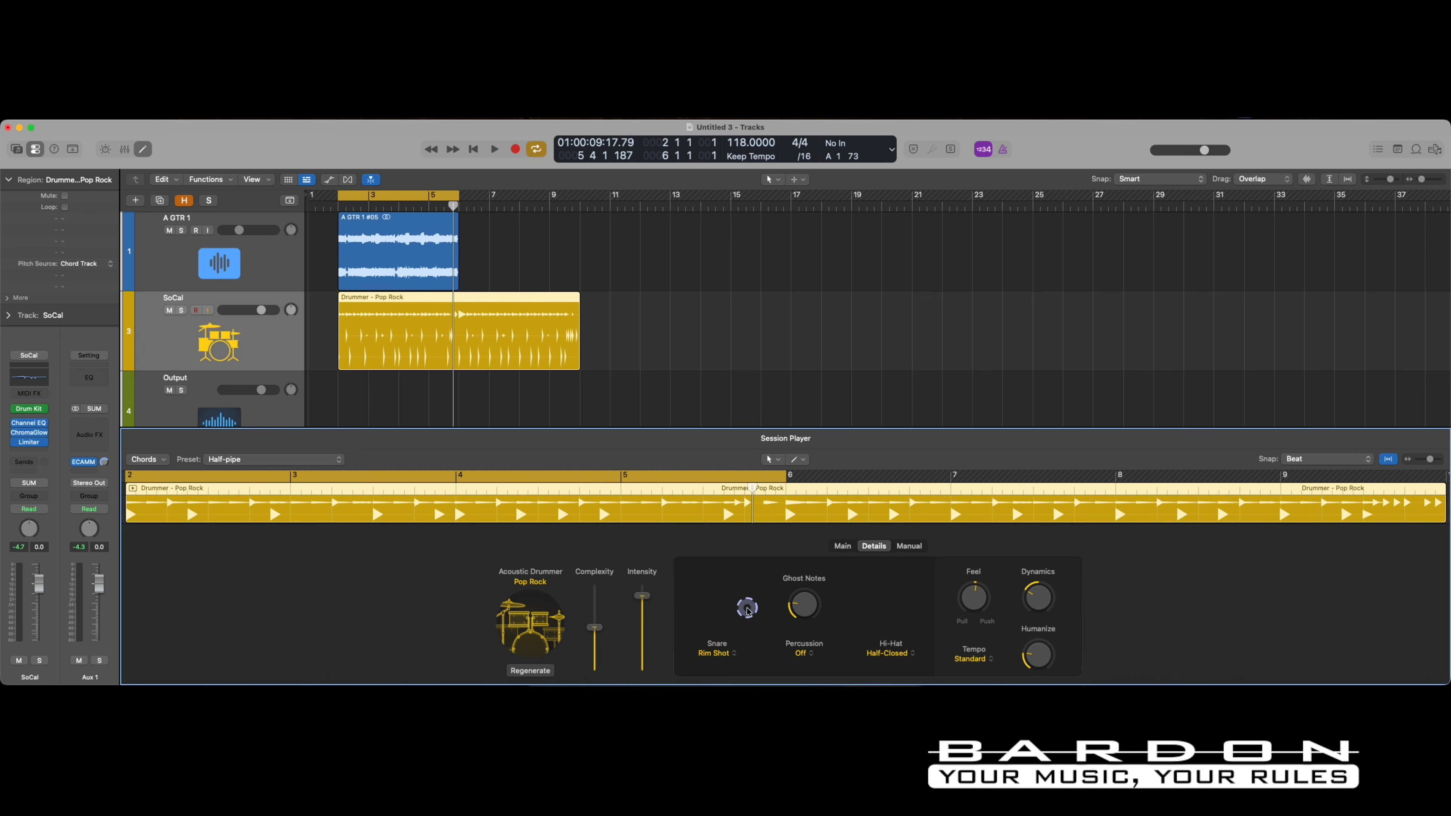
key(space)
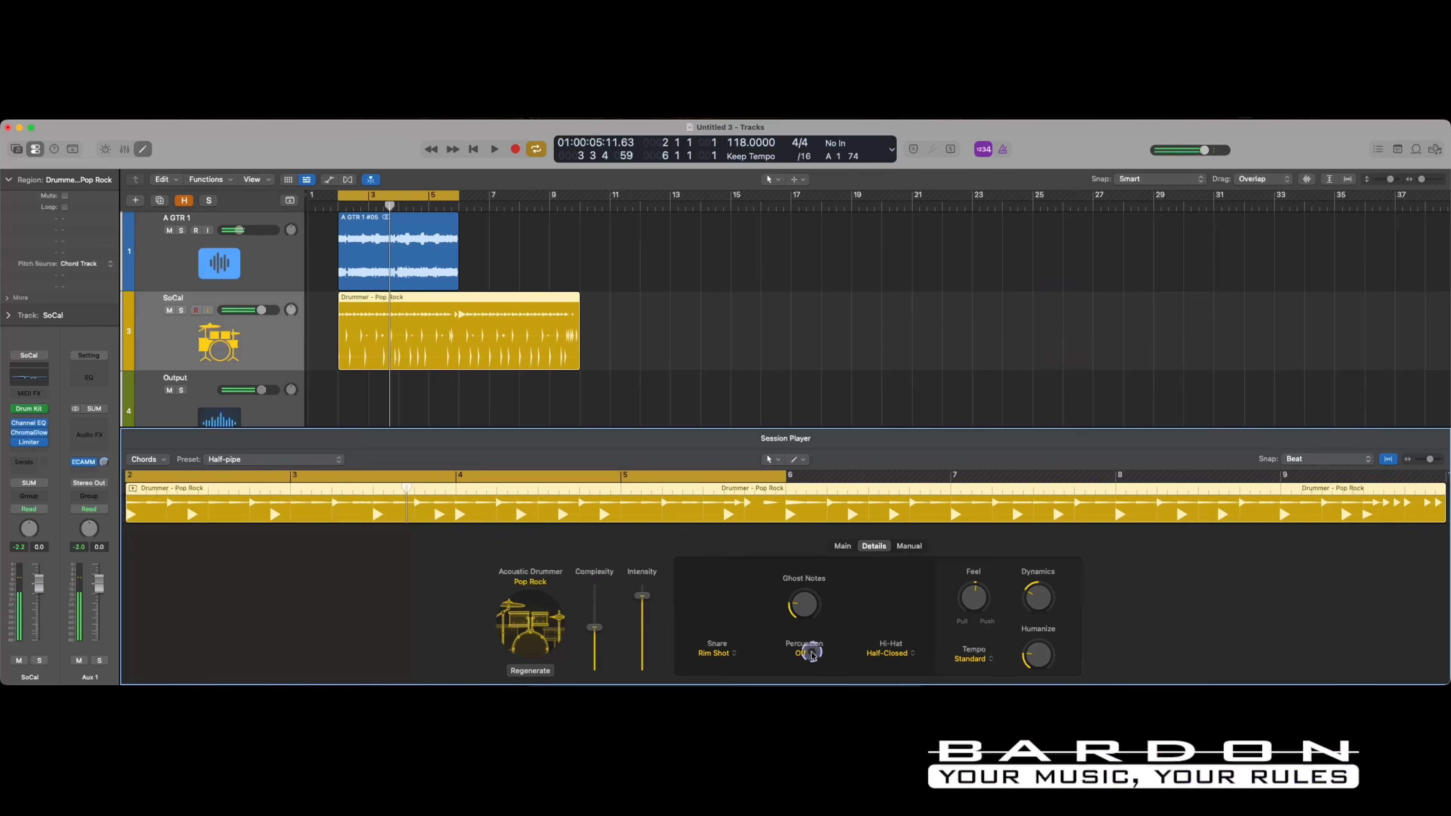
Set the drummer's percussion to Tambourine 1 and play the loop to hear it
click(813, 653)
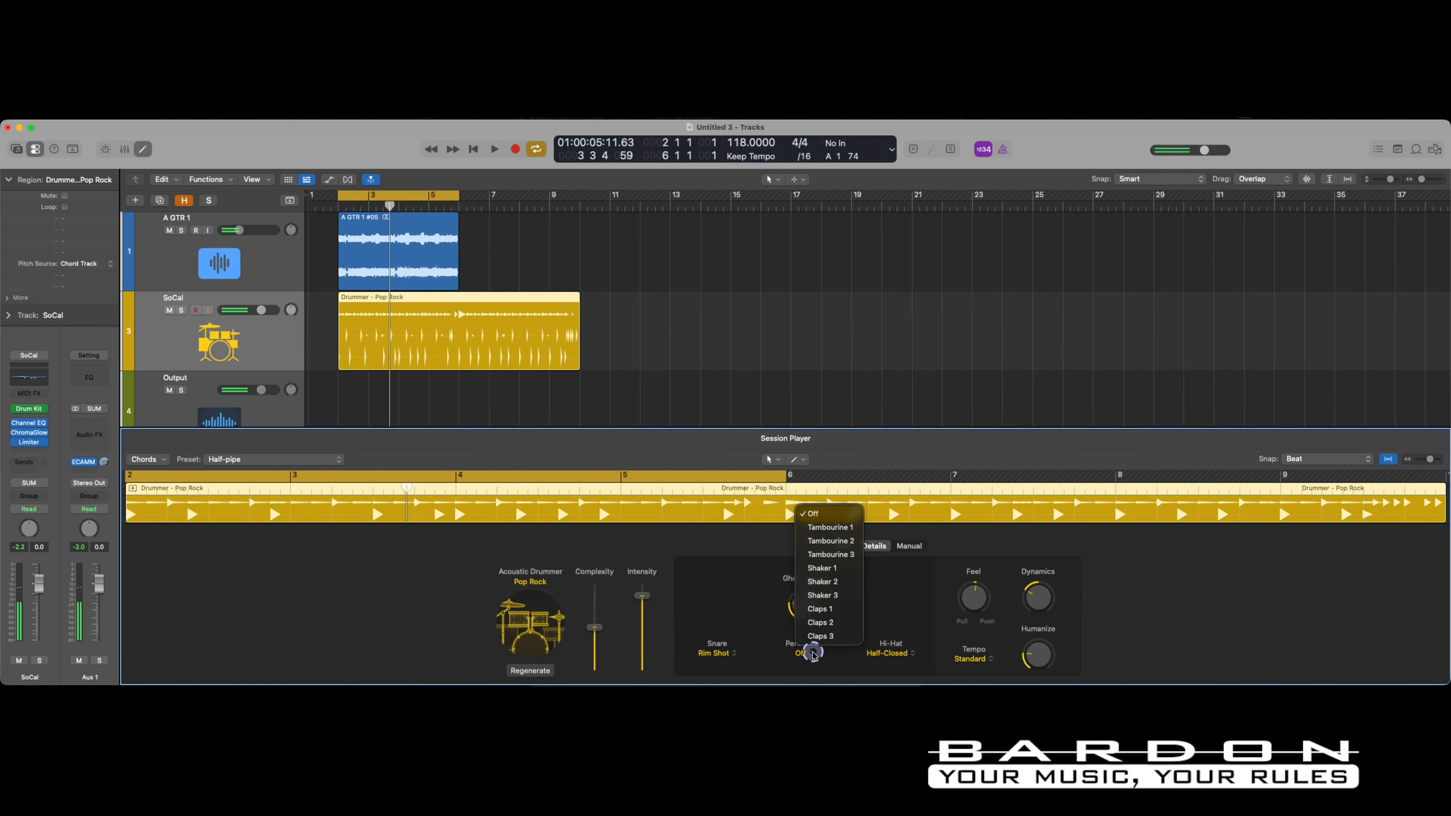
click(830, 527)
key(space)
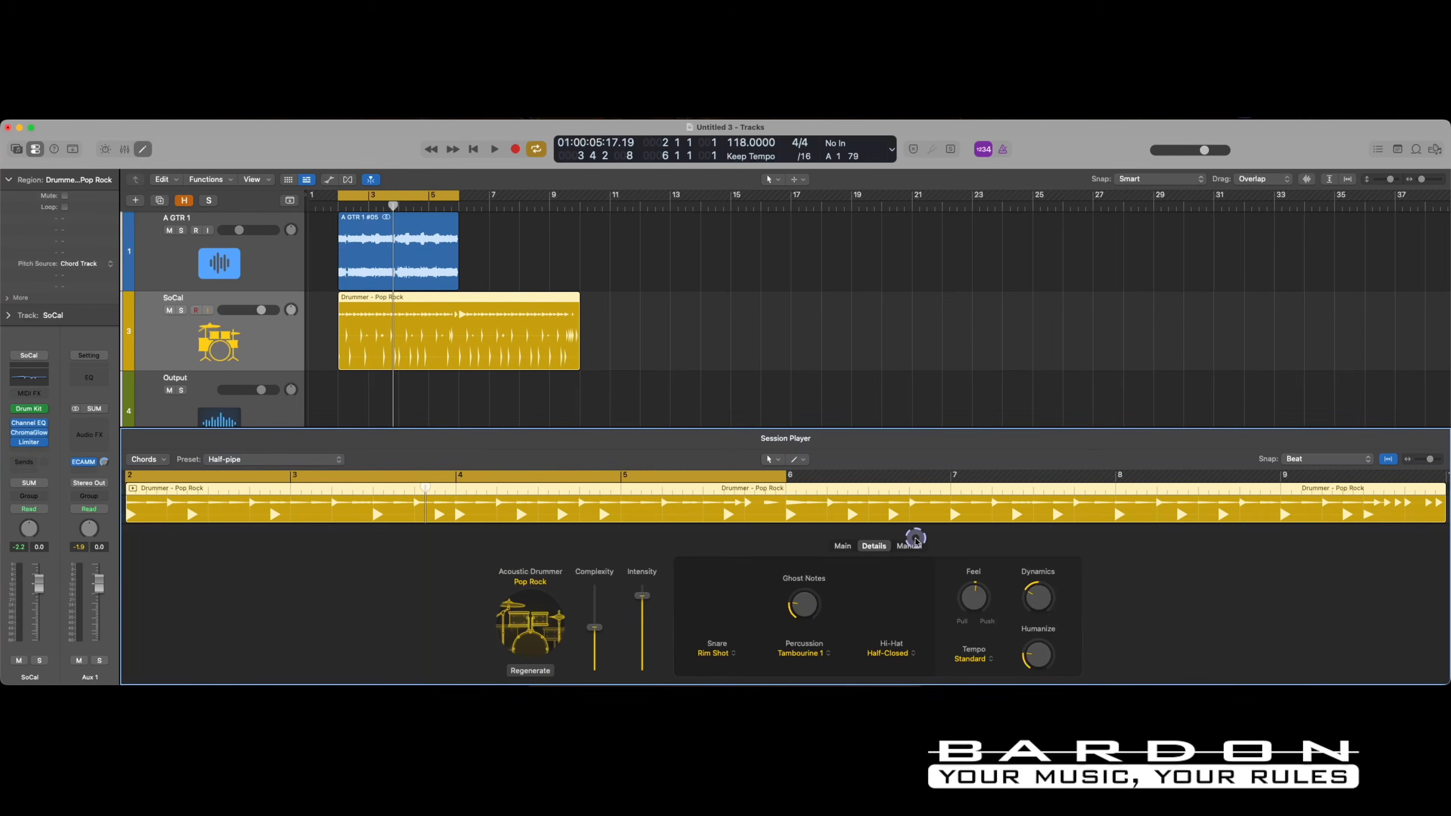
Build a one-bar manual kick pattern on steps 1 to 8, 10, 12, 14 and 15, and play it back
click(914, 546)
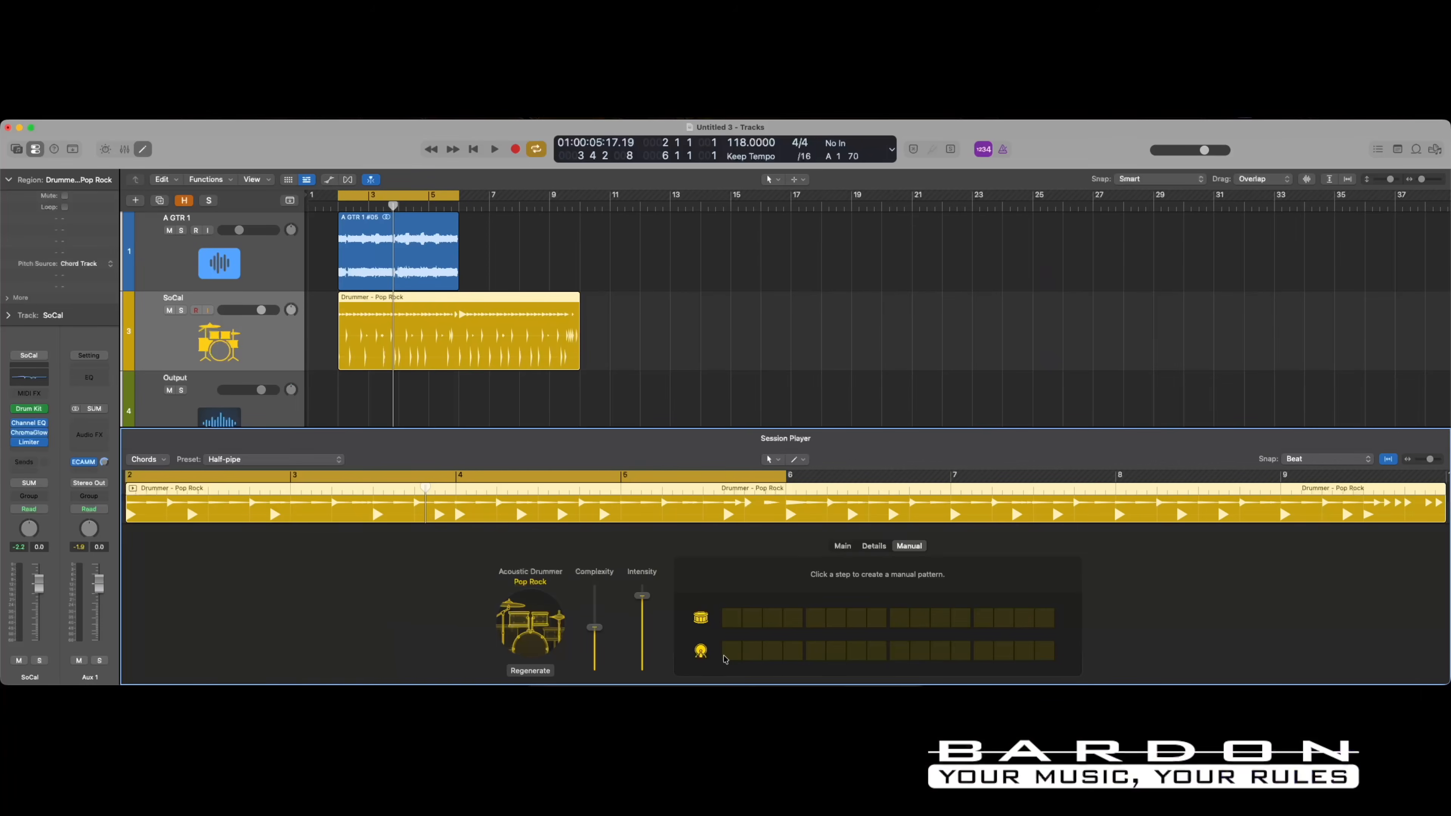
drag(731, 656, 895, 651)
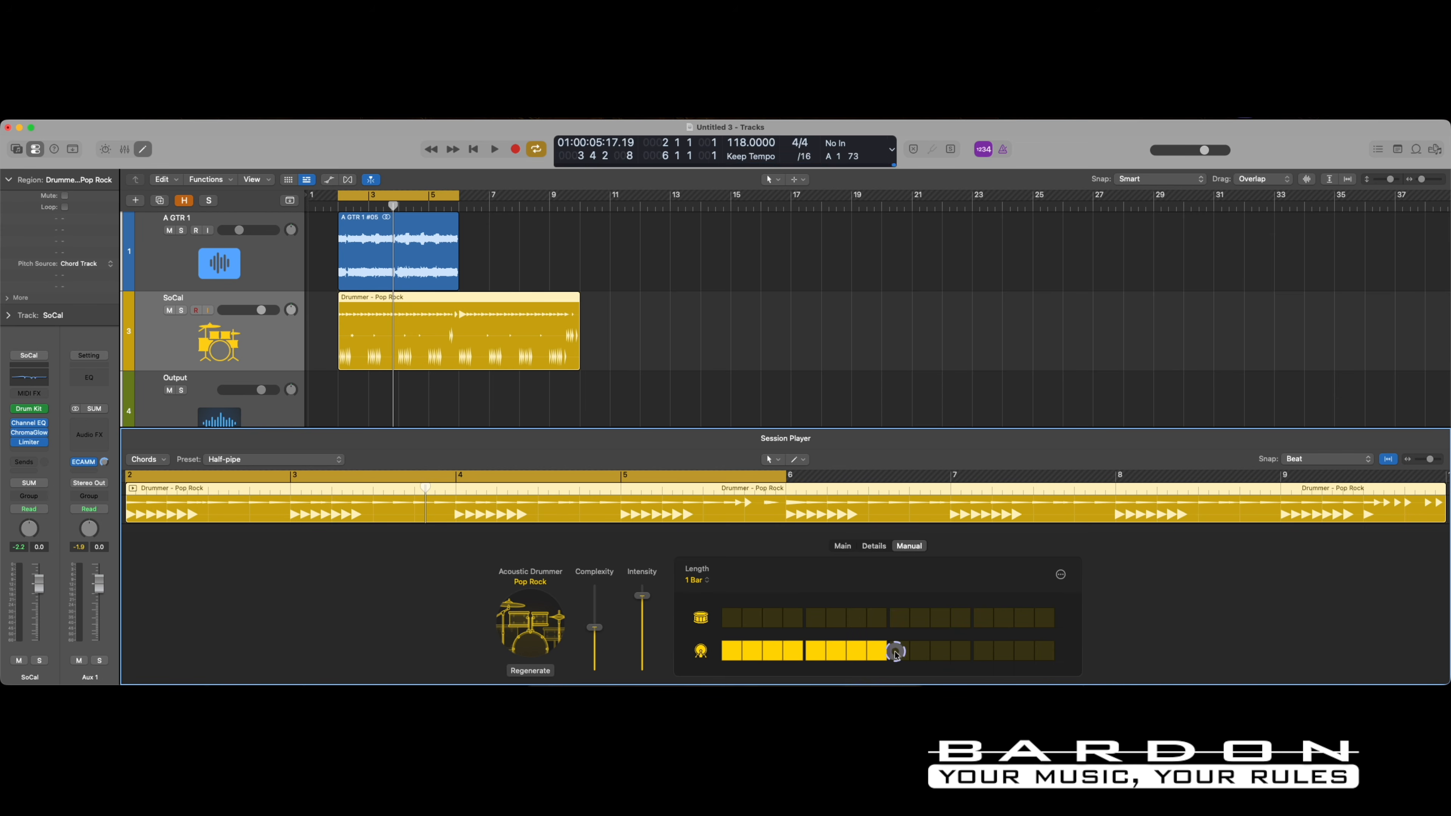
drag(1004, 651, 1024, 652)
click(921, 652)
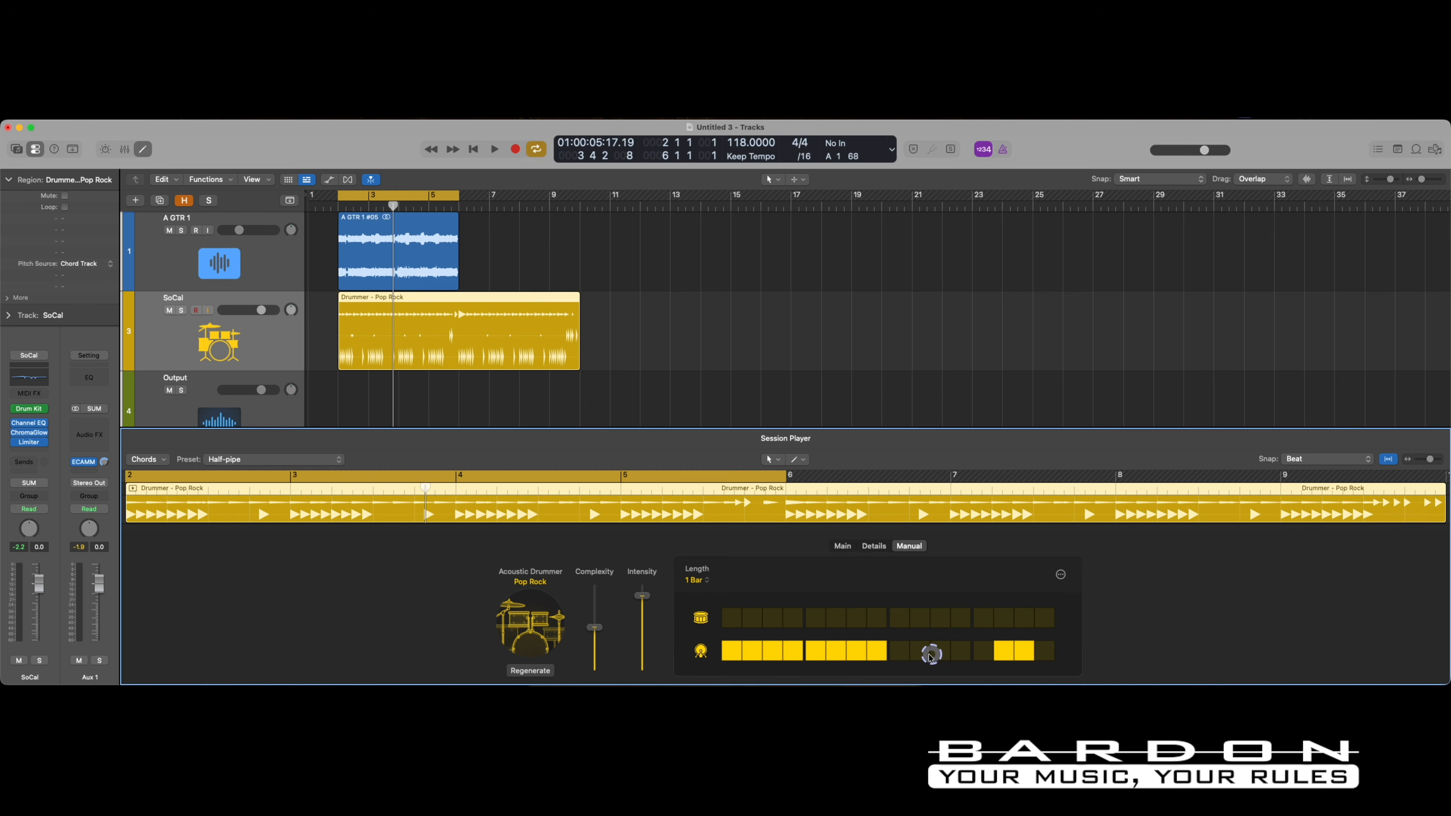
click(963, 651)
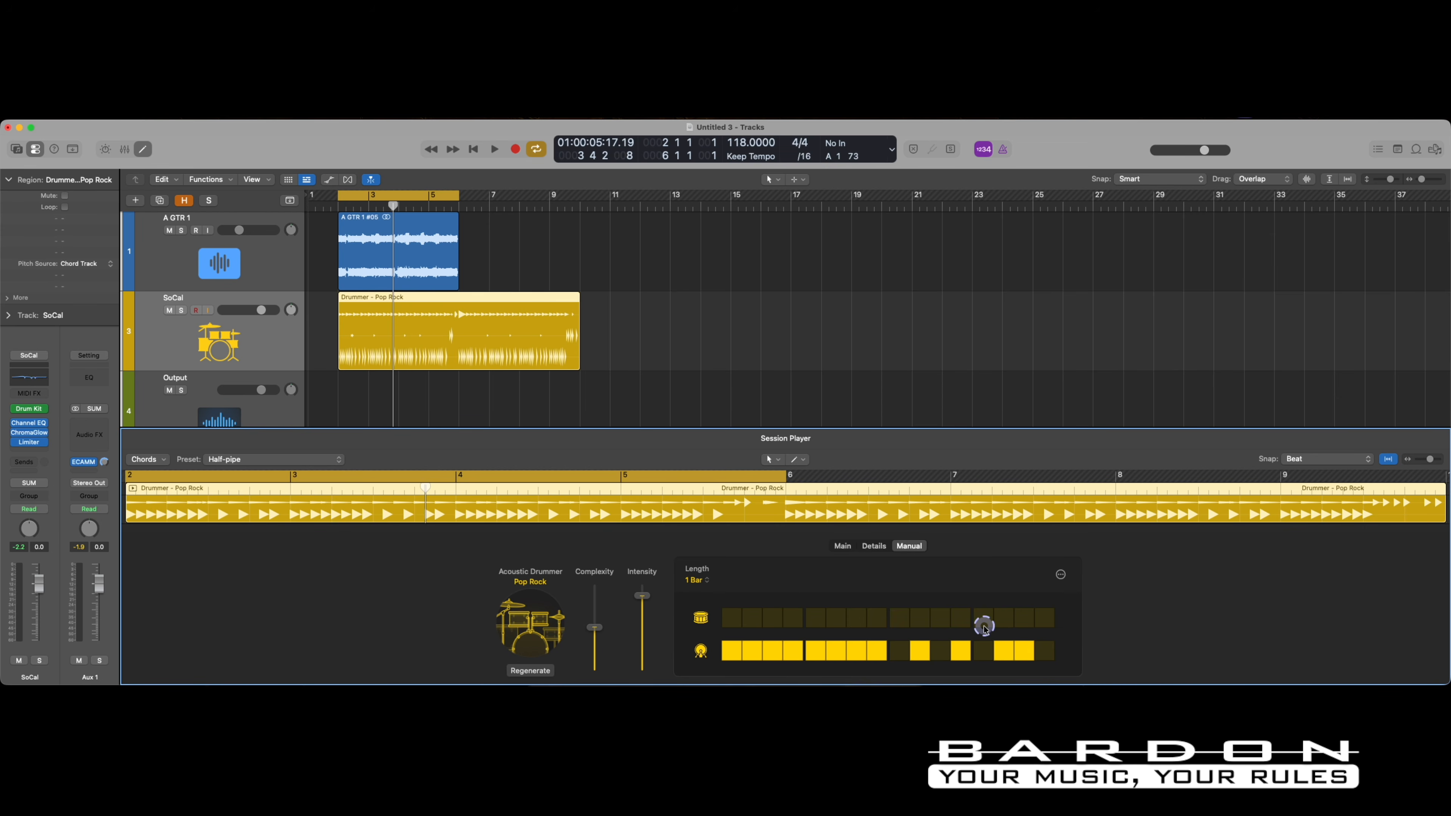
key(space)
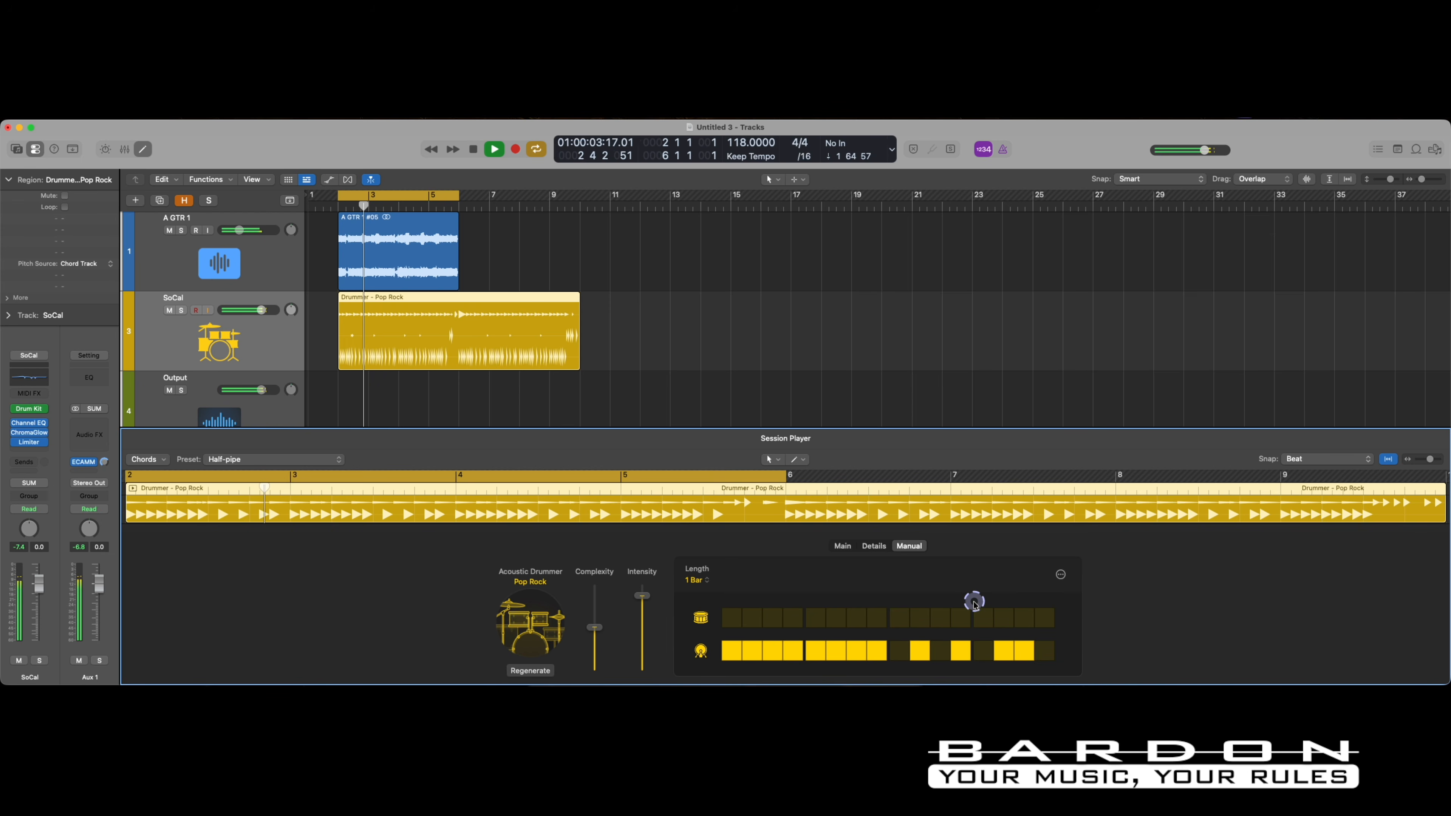
key(space)
Build a manual snare pattern with hits on steps 5 and 13, and play the loop to hear it
click(732, 616)
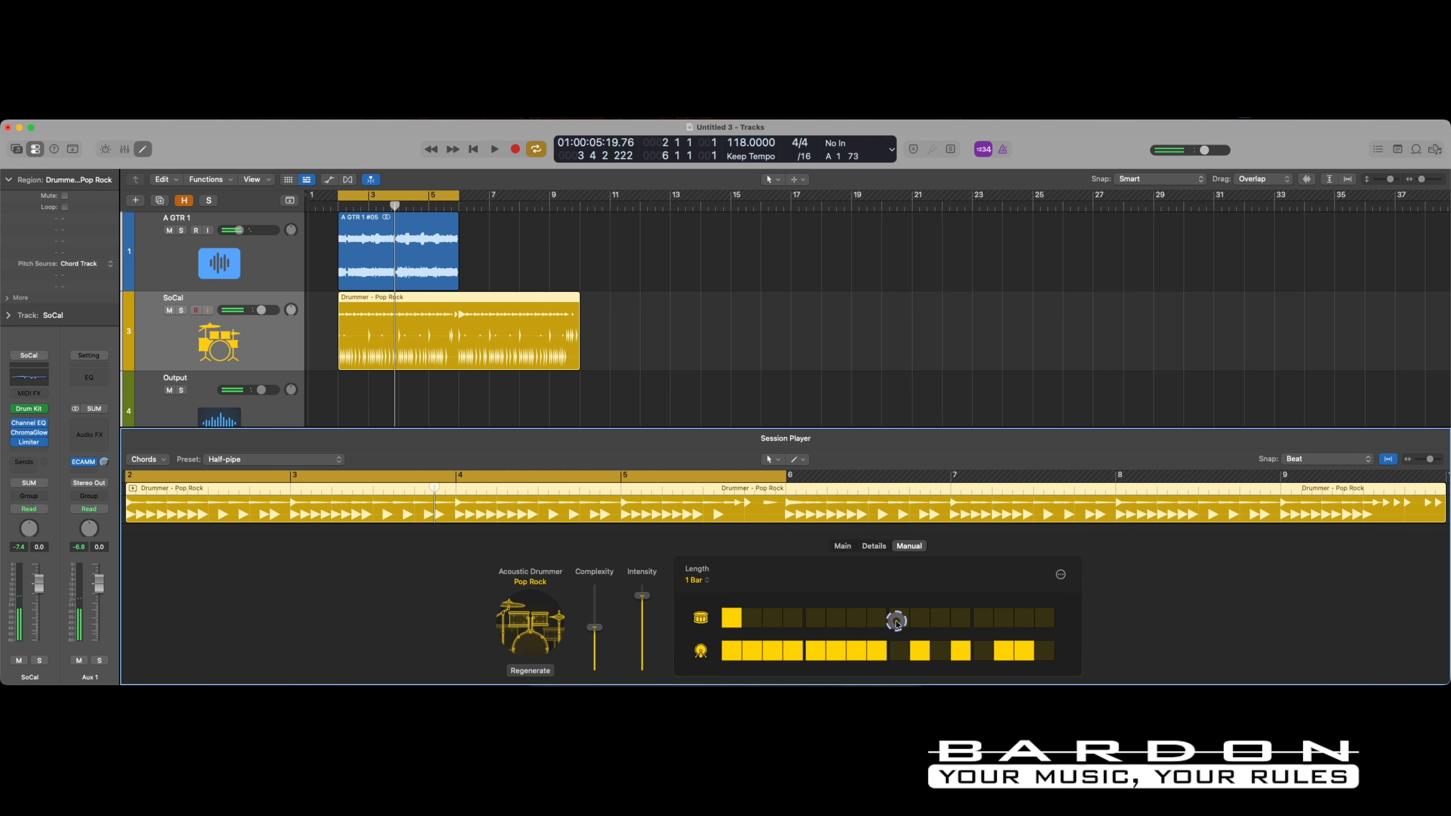
click(899, 619)
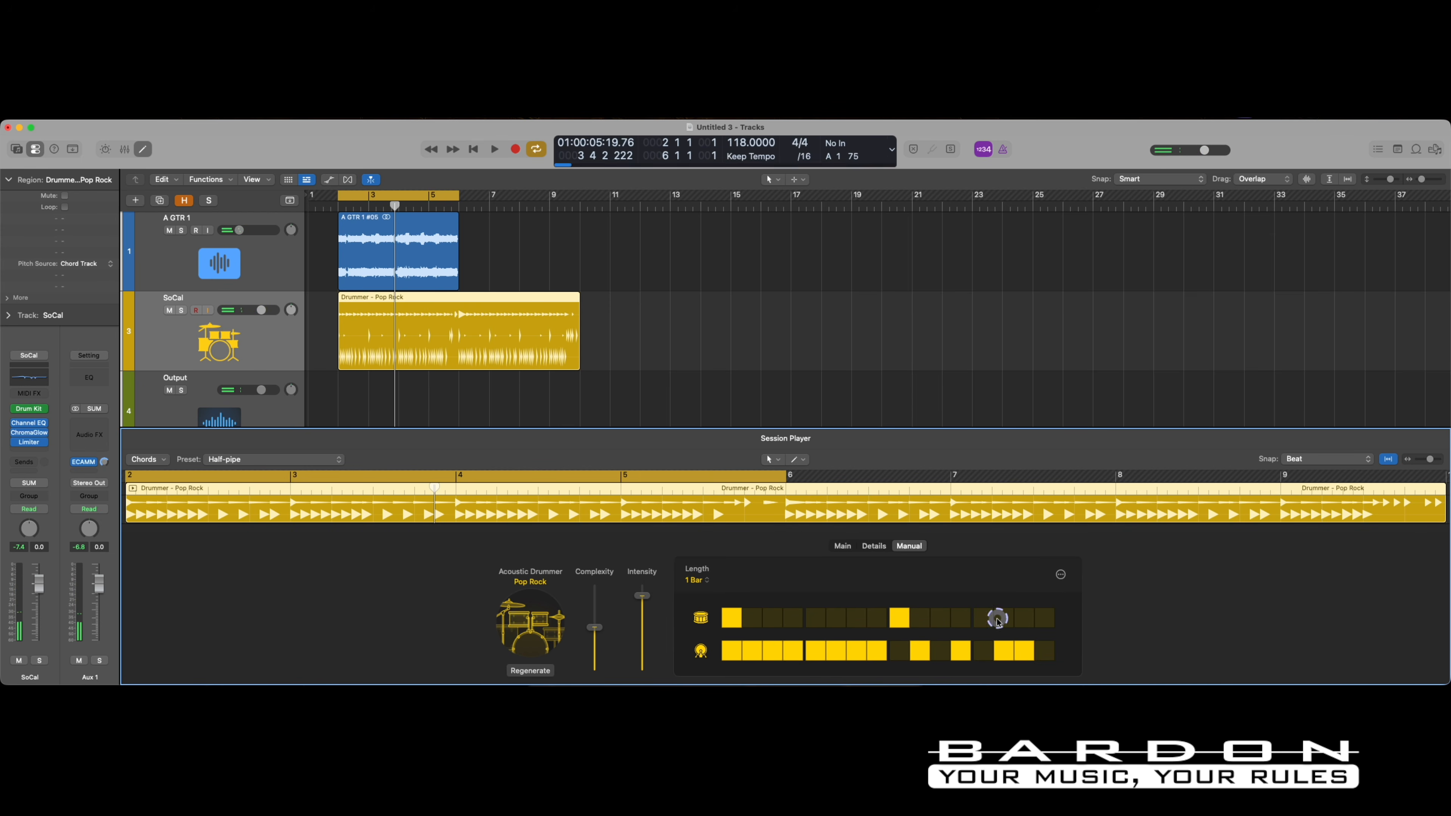
click(723, 619)
click(816, 618)
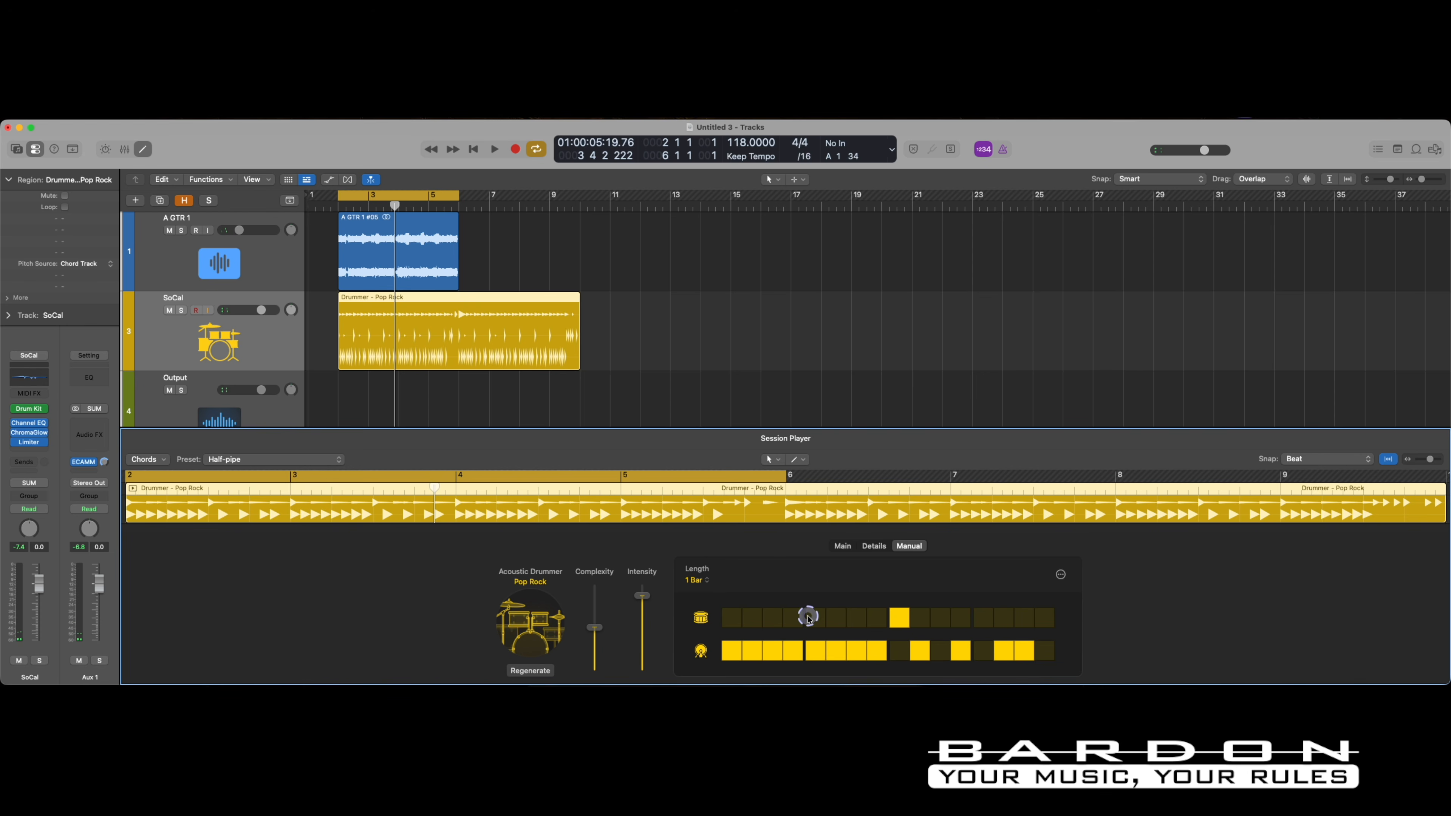
click(901, 618)
click(920, 618)
click(983, 618)
key(space)
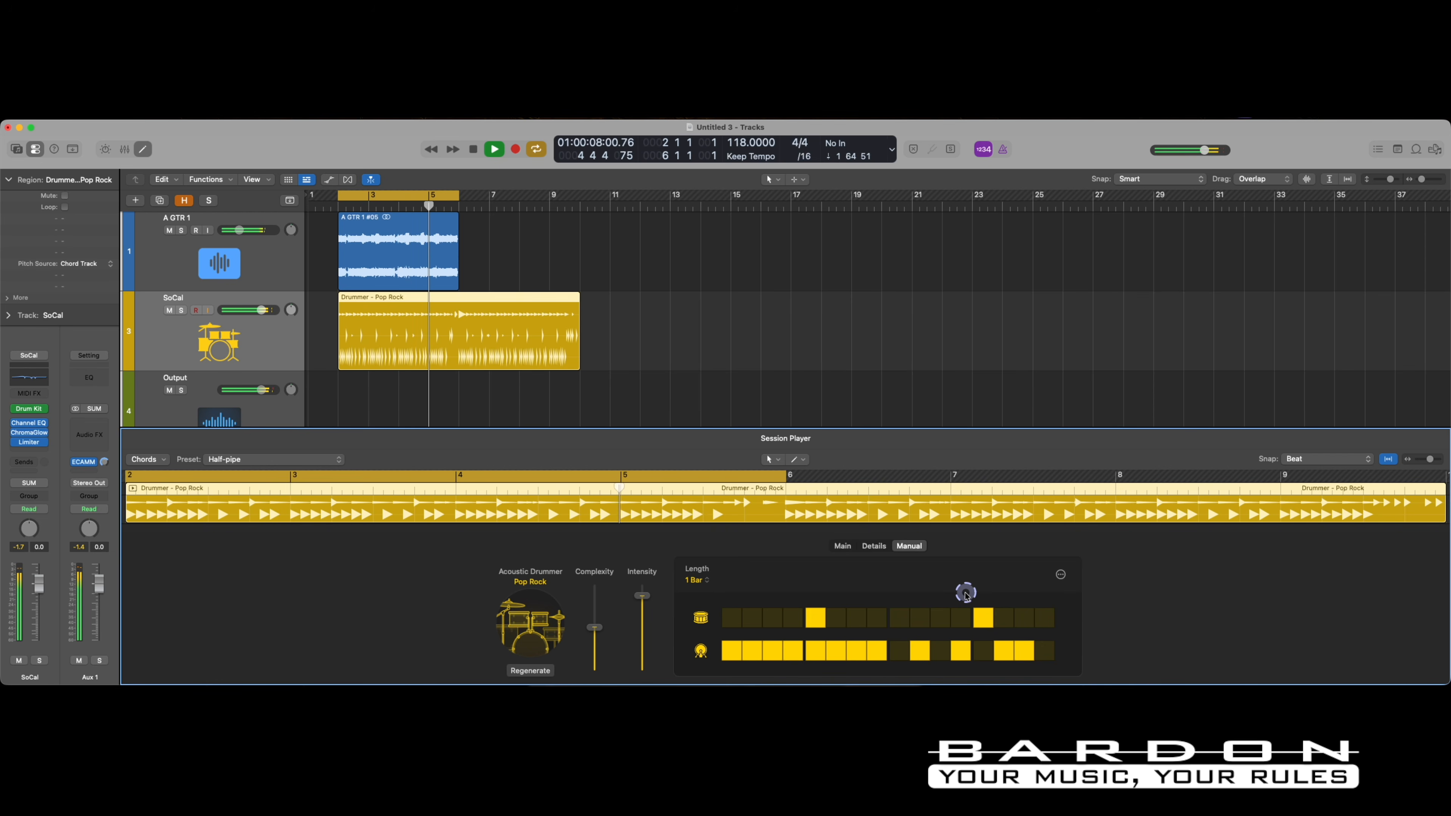
key(space)
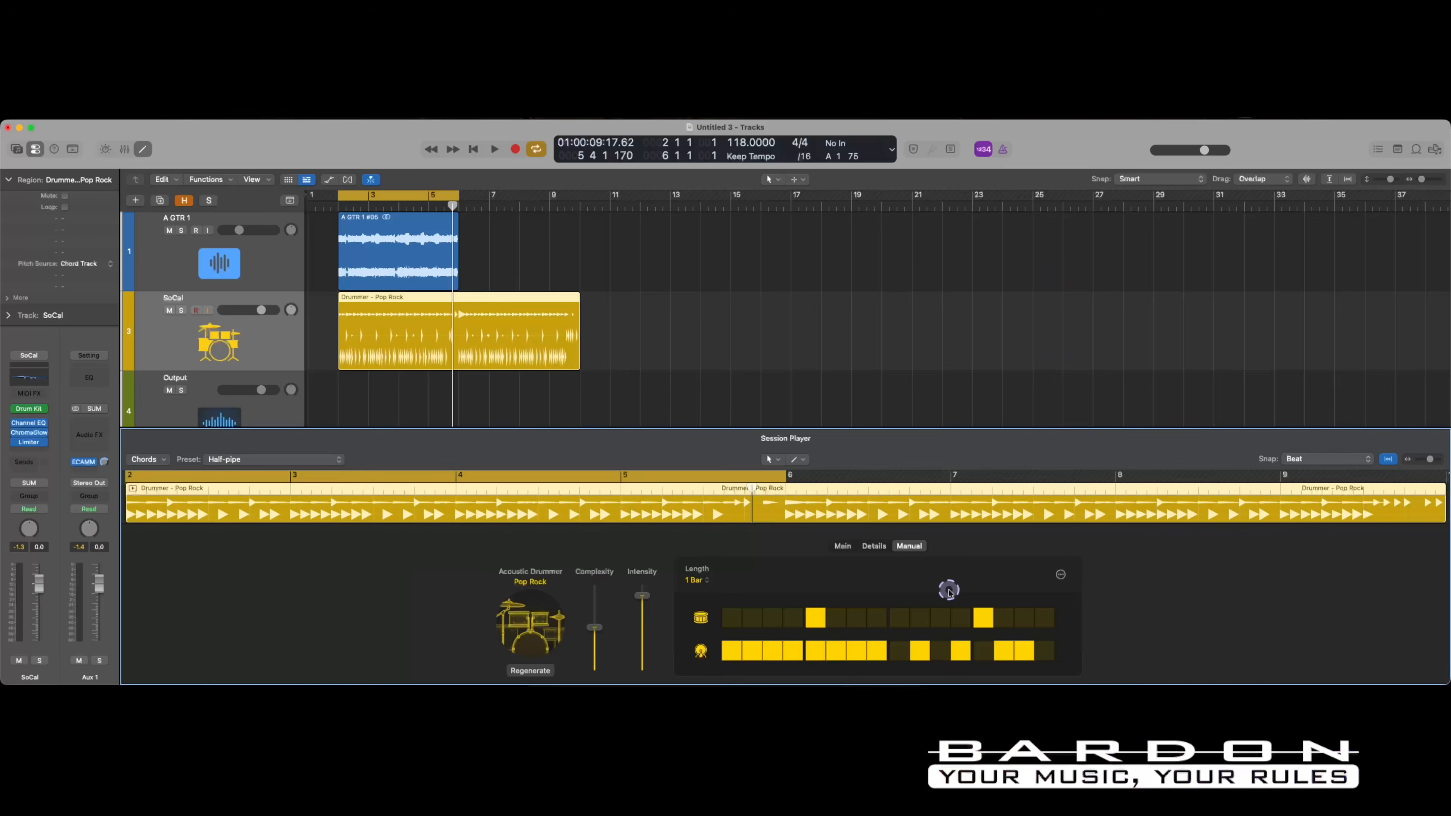
Shorten the SoCal drummer region to two bars, ending at bar 4, and place a copy of it from bar 4 to bar 6
key(e)
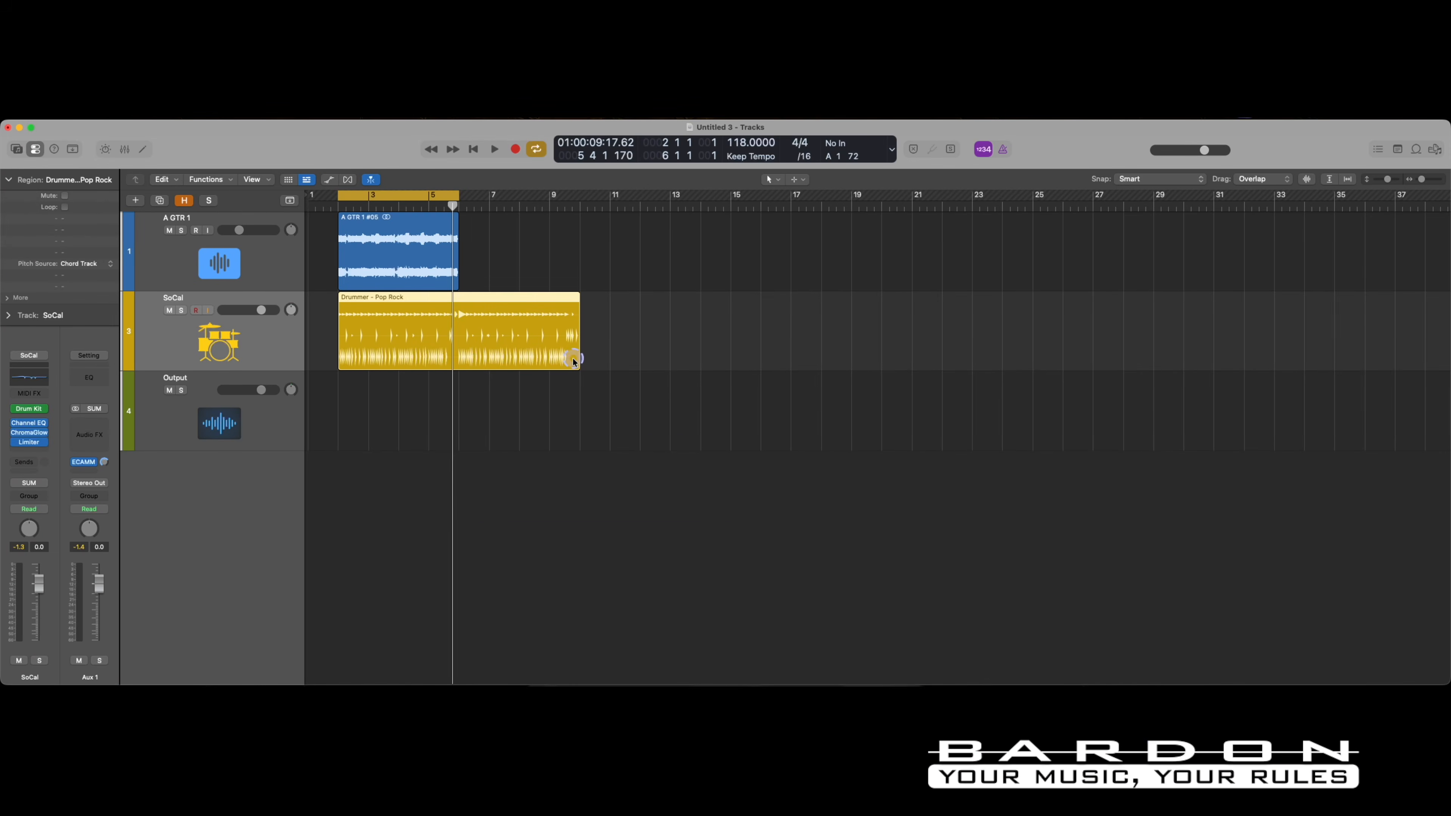
key(e)
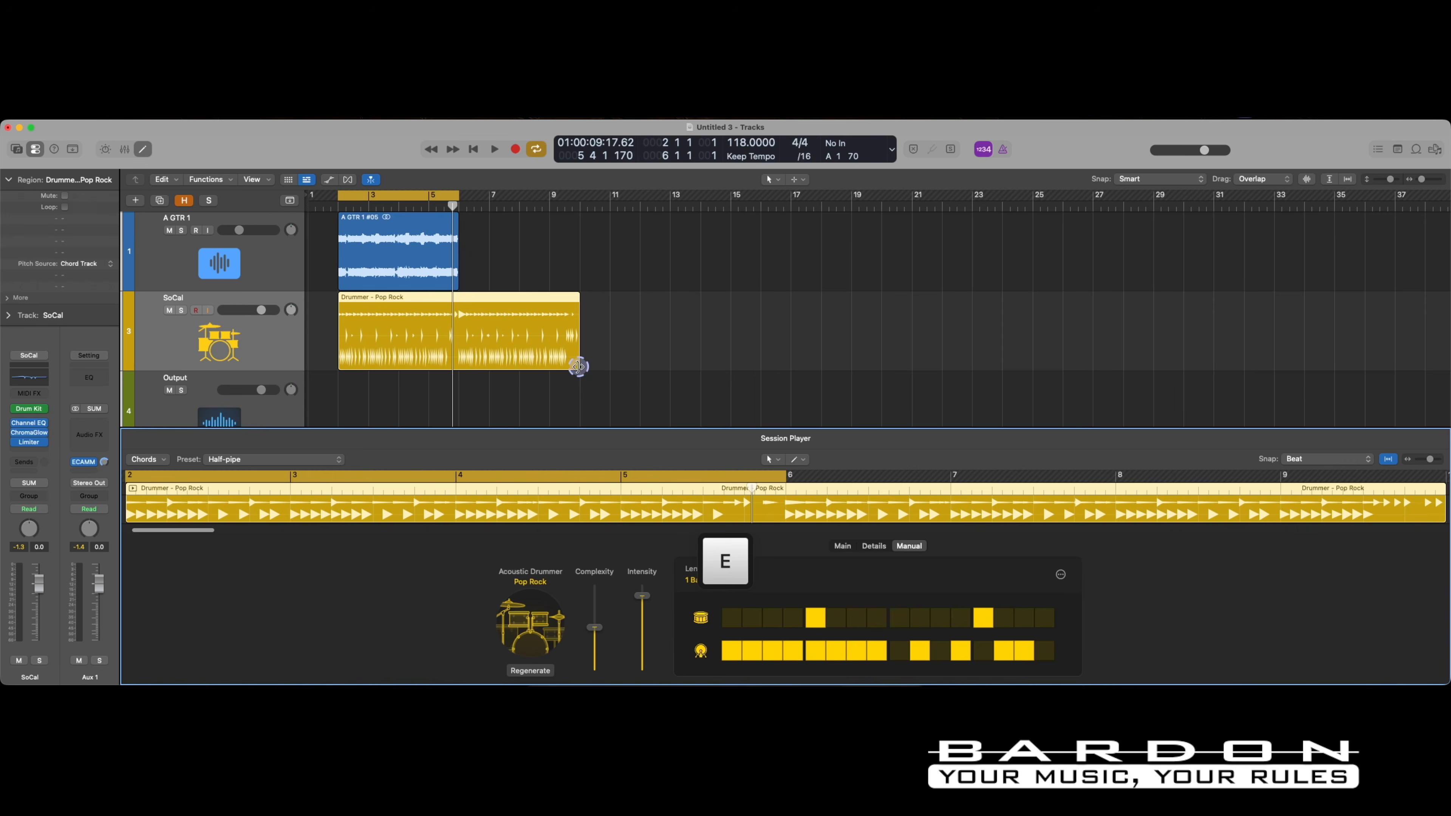
drag(578, 367, 398, 361)
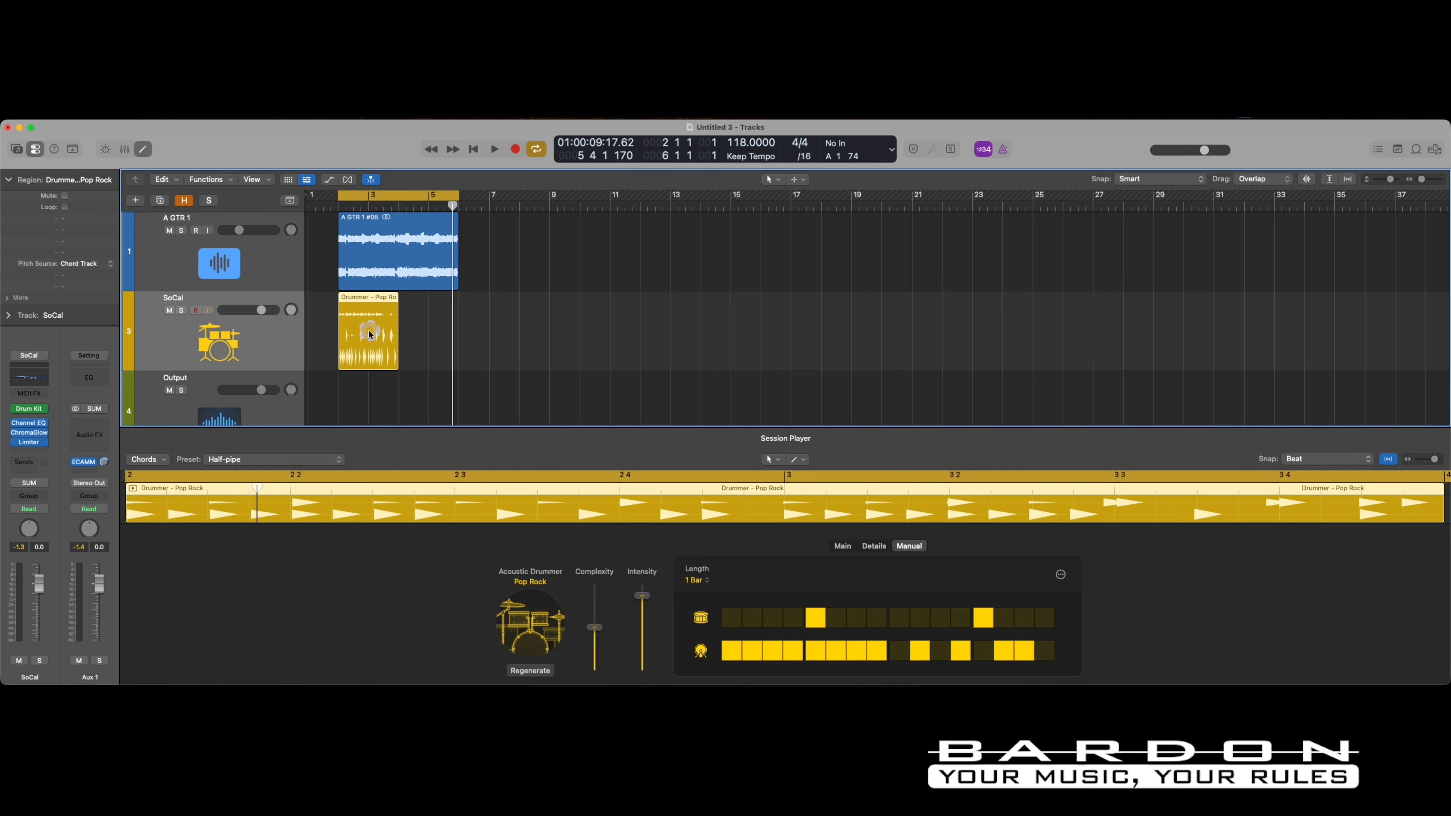
drag(370, 333, 435, 341)
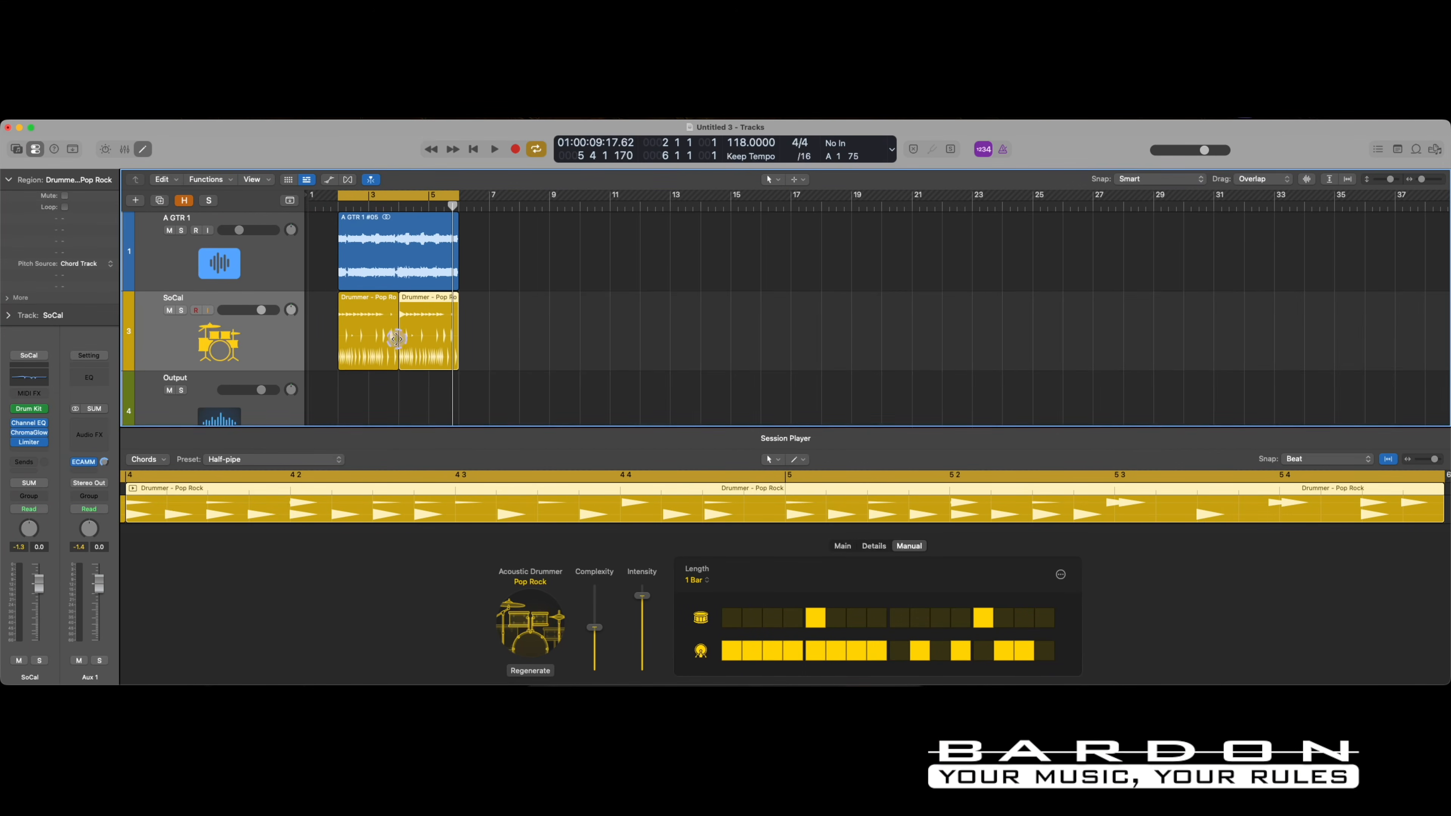
Move the playhead to bar 3, and switch the second drummer region from hi-hat to cymbals
click(370, 213)
click(351, 332)
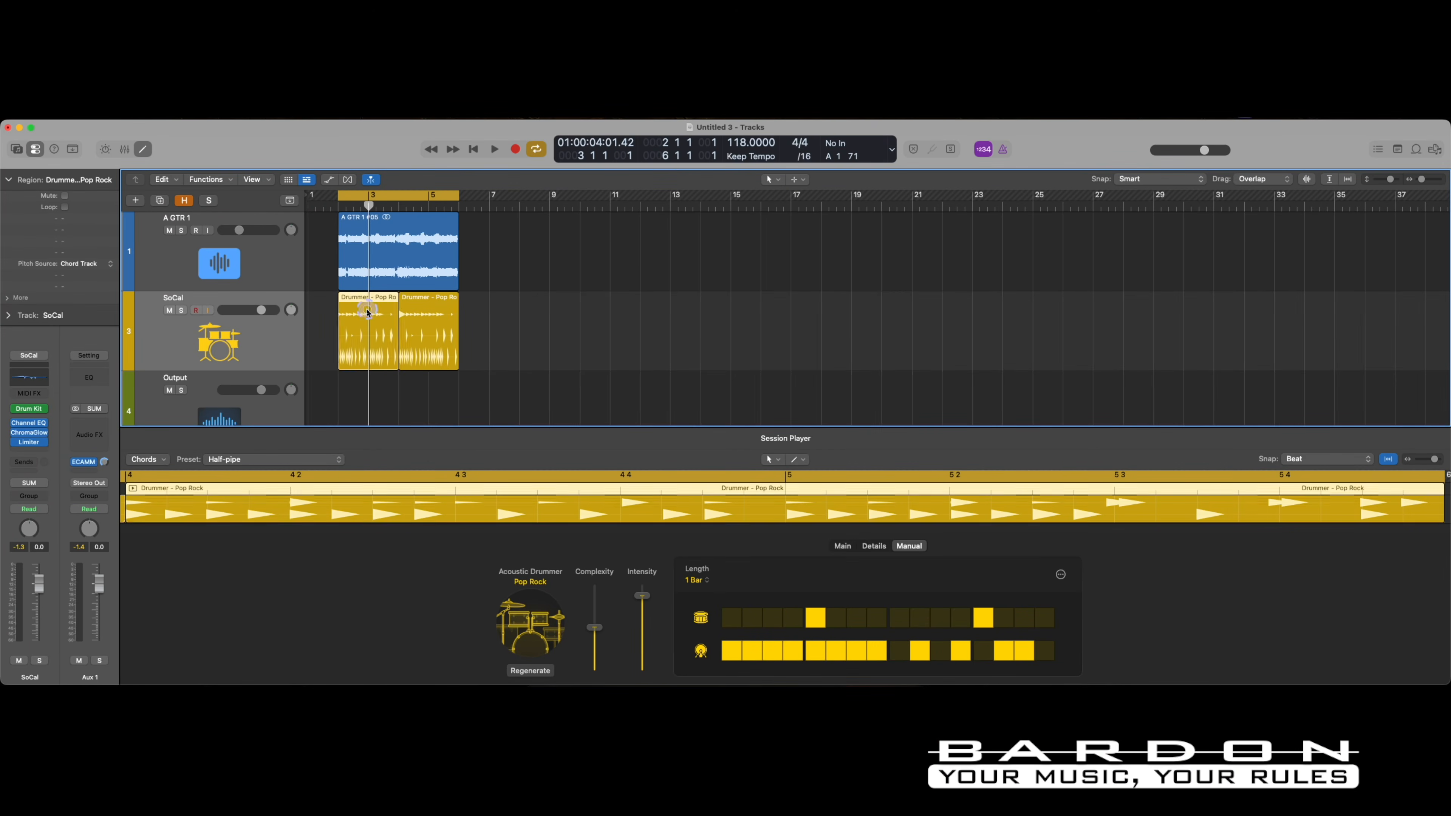
click(839, 546)
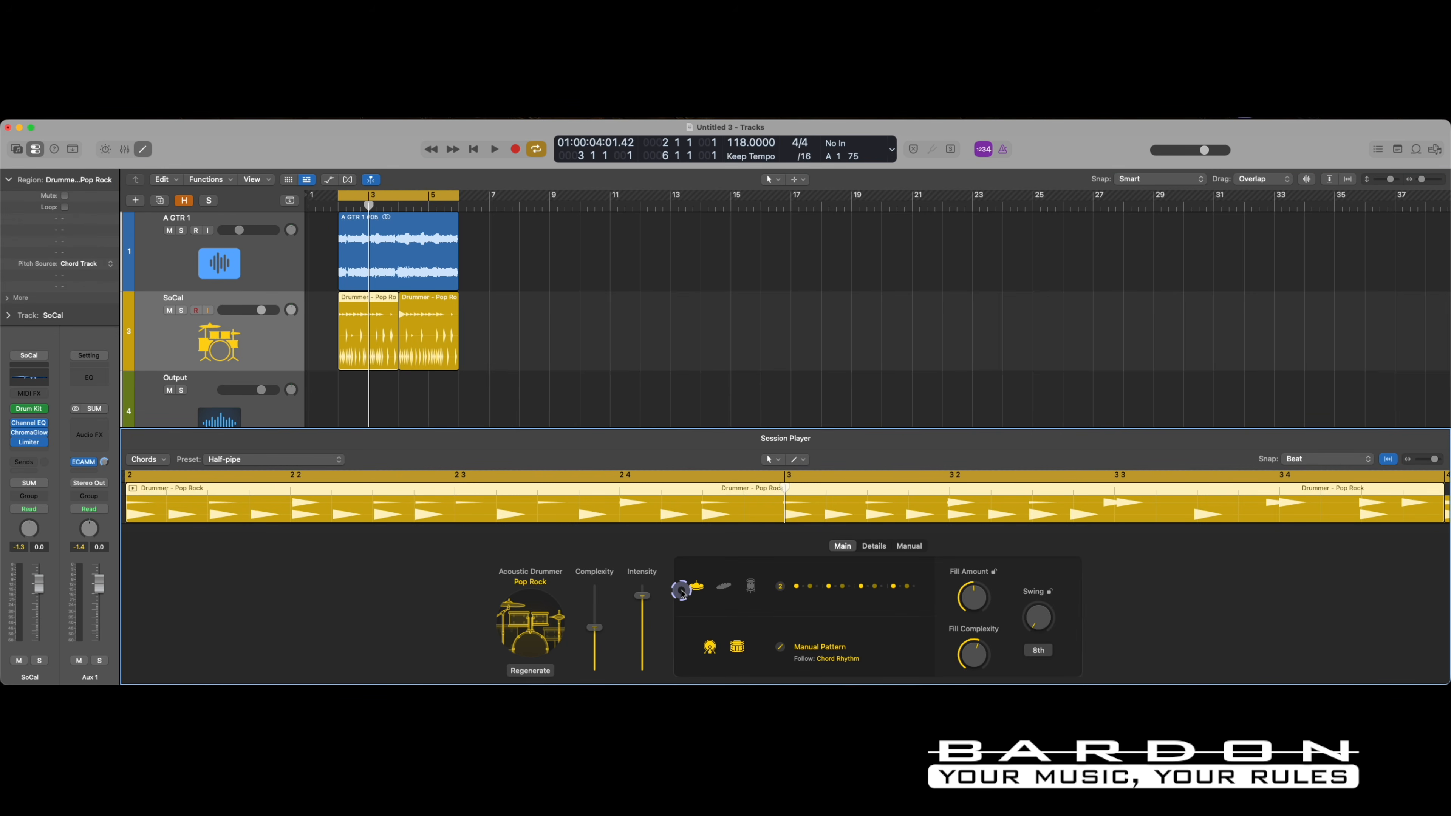
click(437, 324)
click(727, 591)
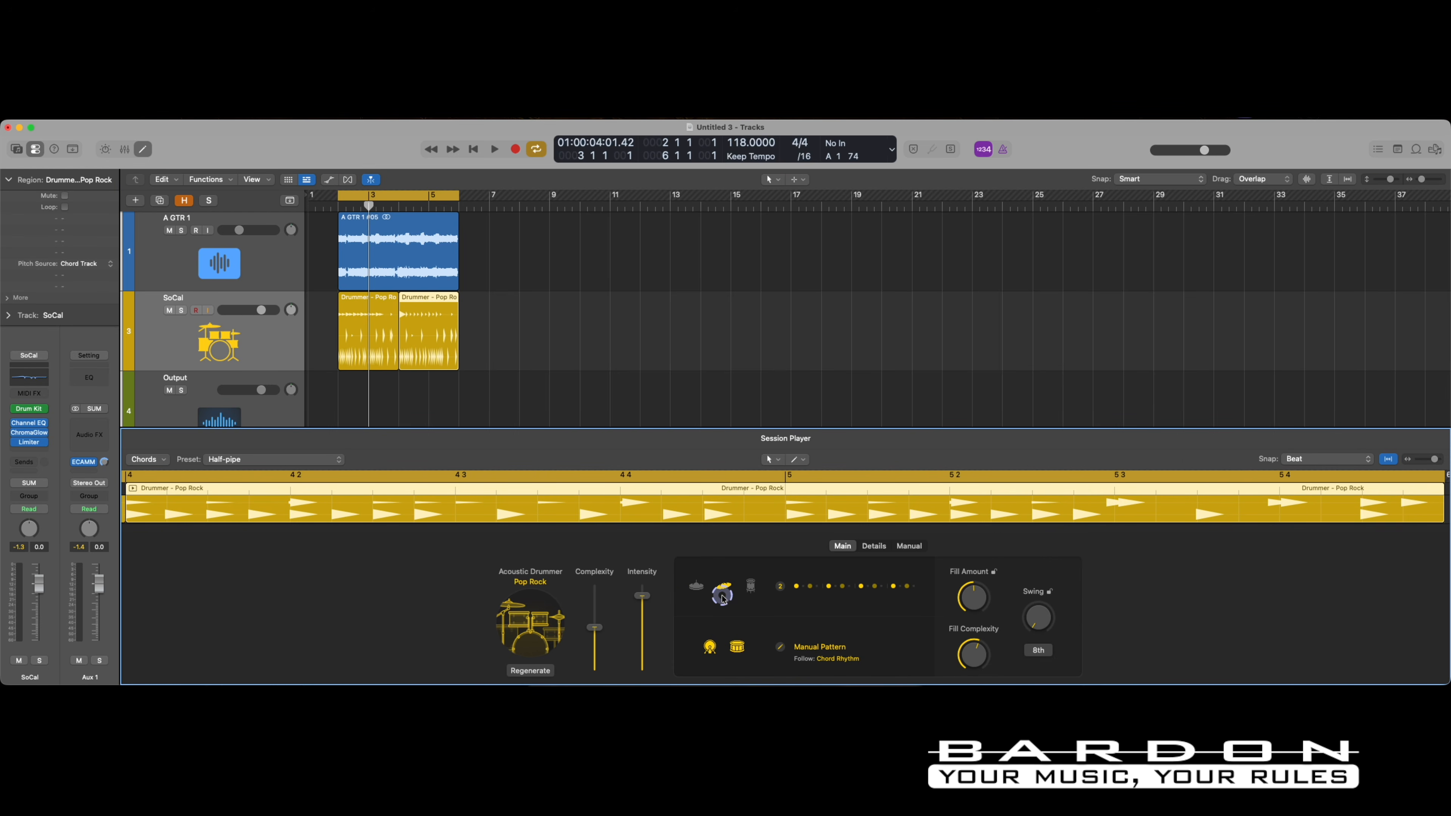
Set the second drummer region's cymbals to Crash 1, leaving the snare articulation on Rim Shot
click(876, 547)
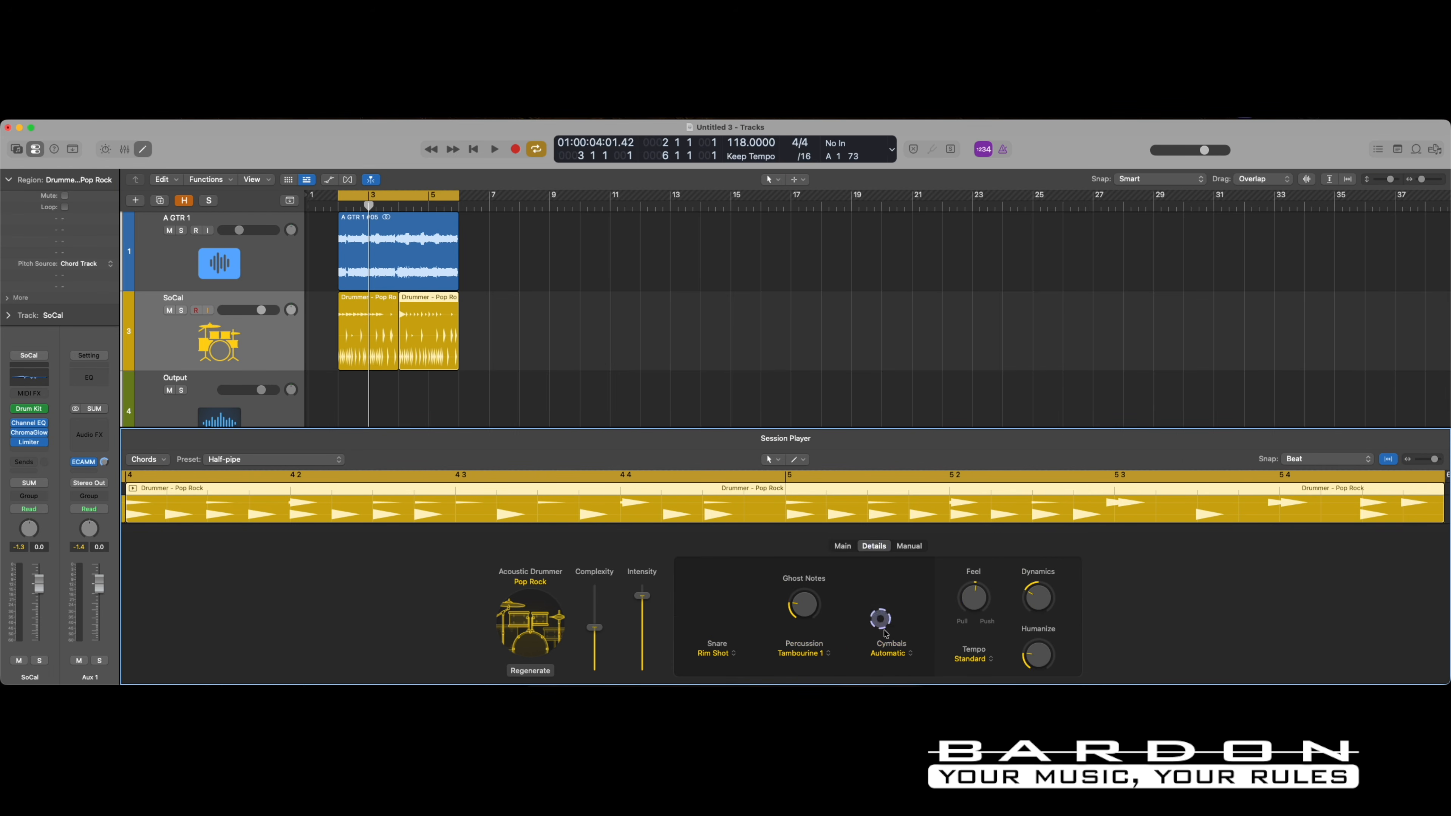
click(723, 654)
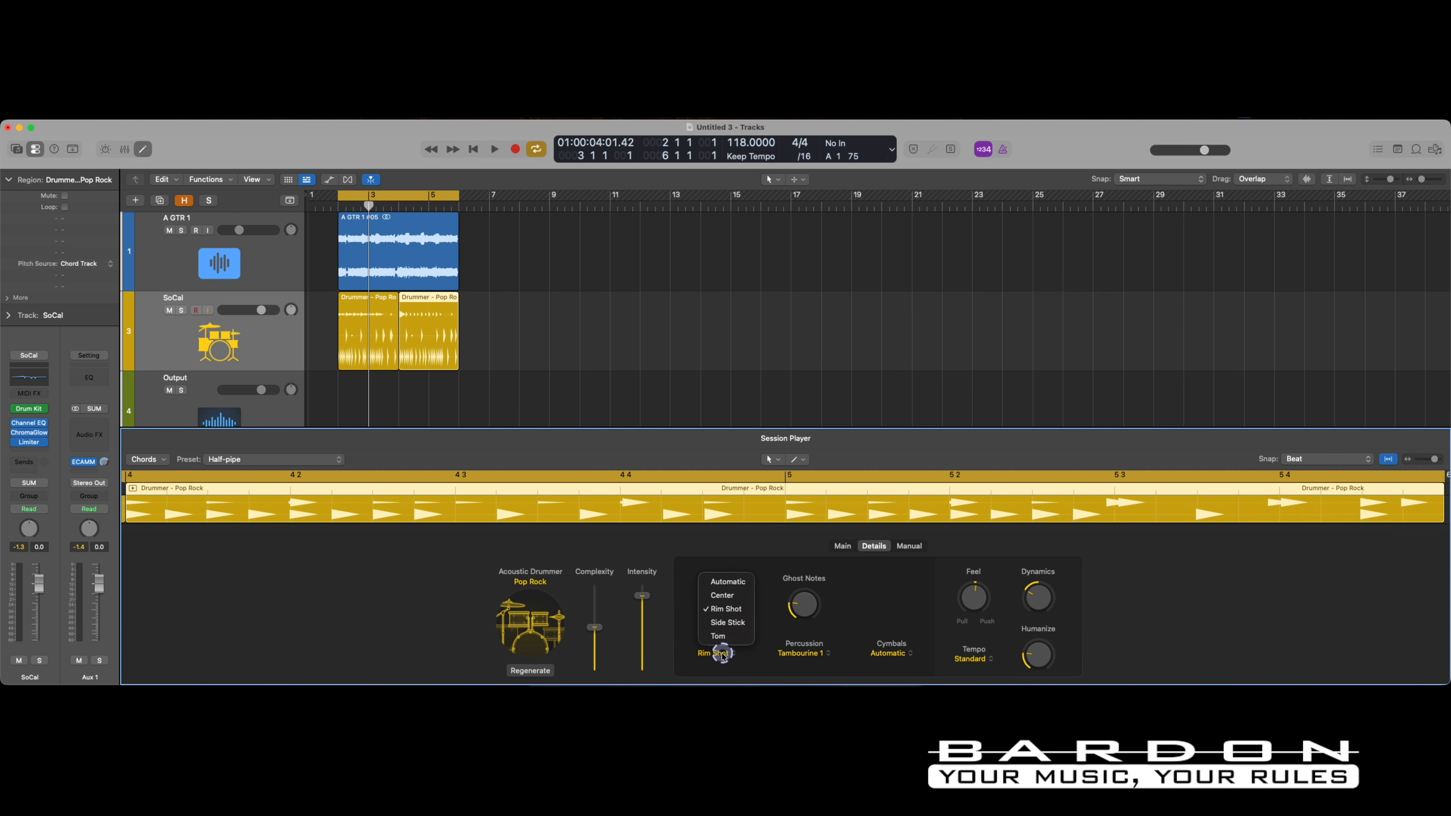
click(873, 622)
click(895, 654)
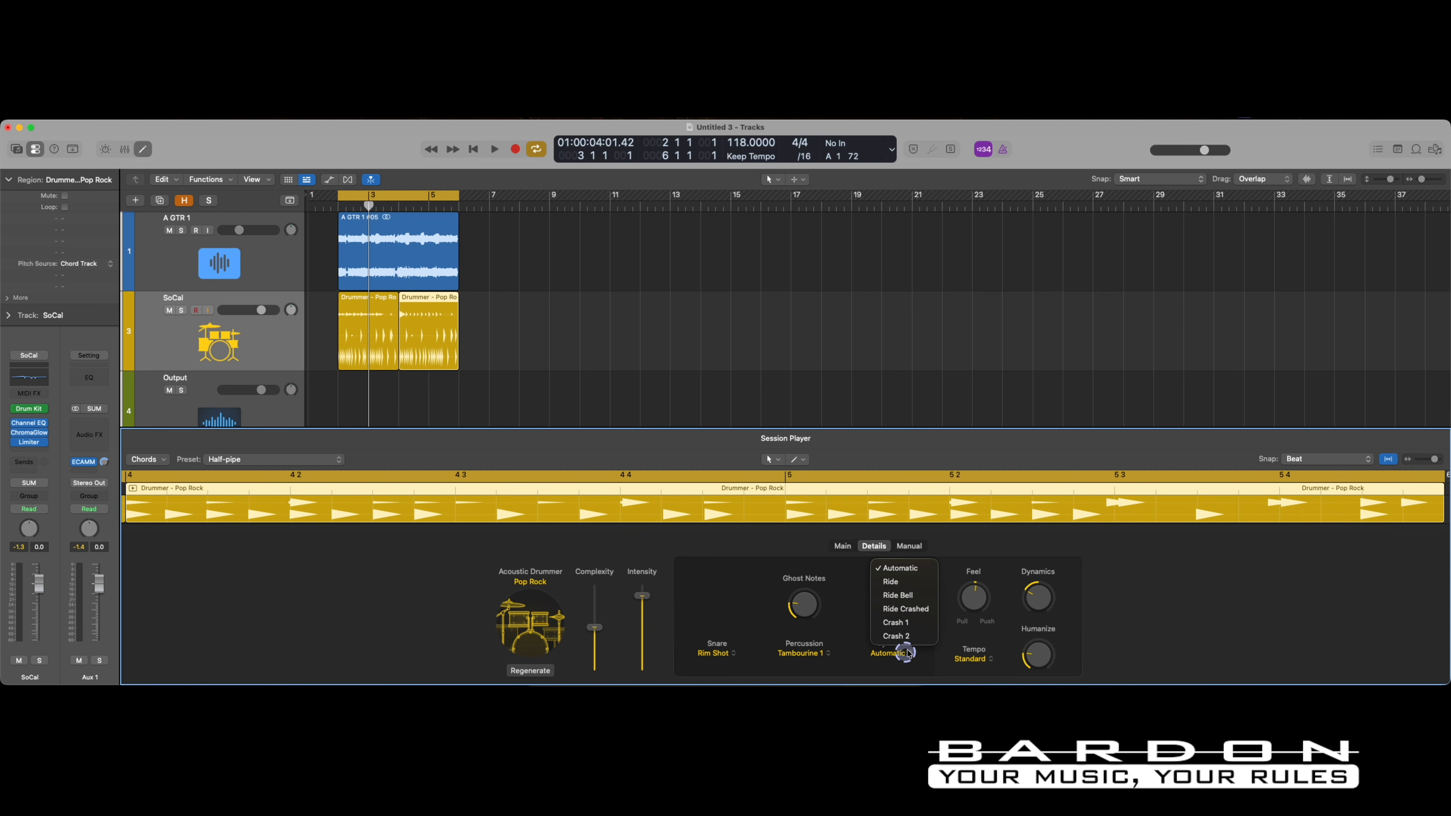
click(927, 623)
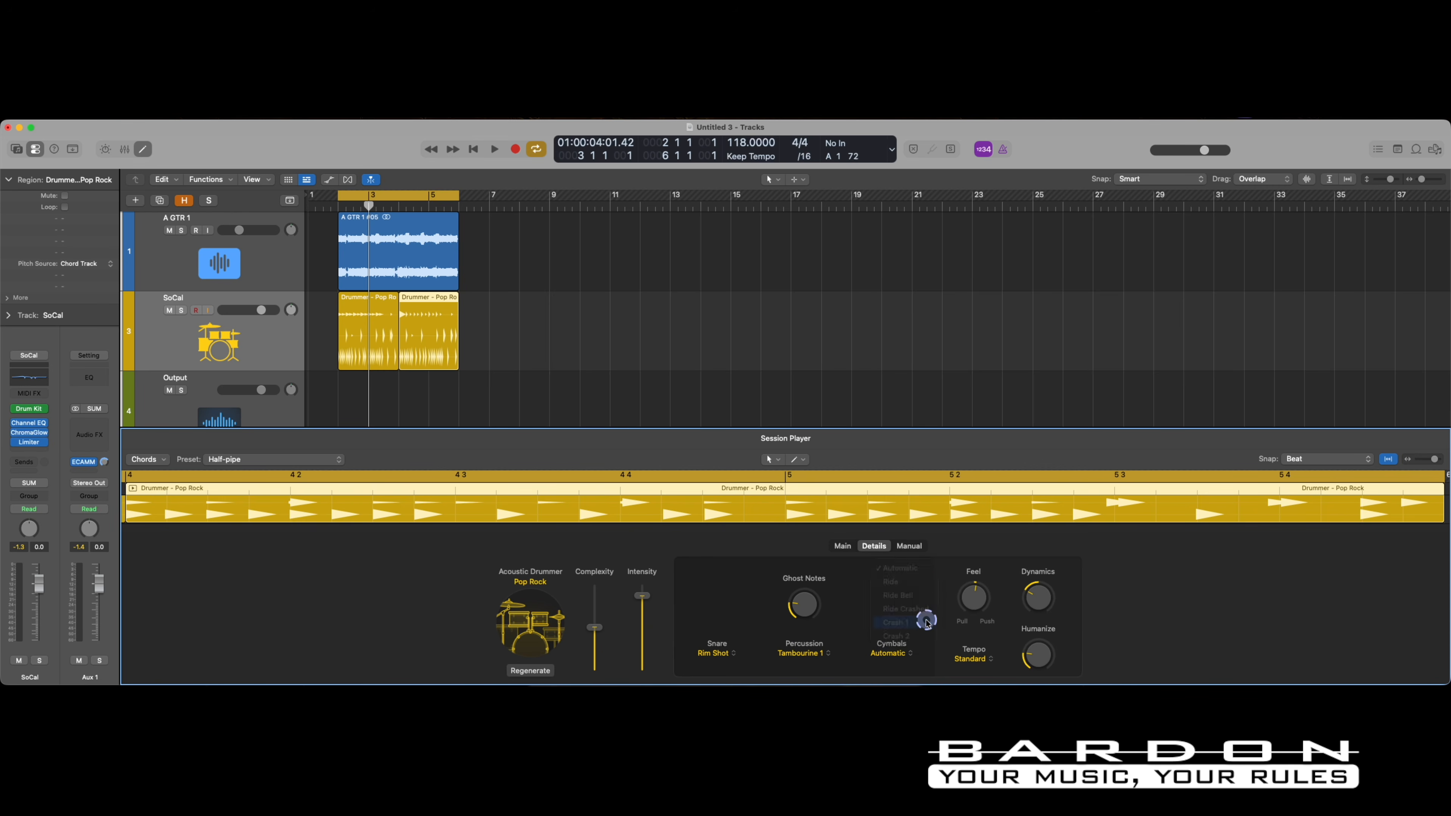